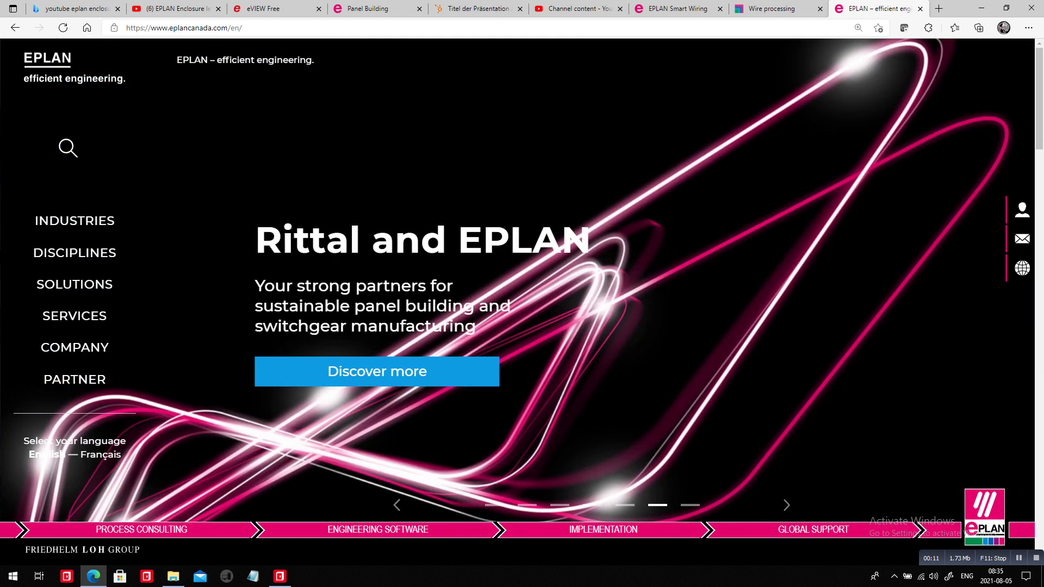
Go from the EPLAN home page to the Rittal and EPLAN Value Chain page and scroll to Manufacturing
{"action": "left_click", "coordinate": [377, 371]}
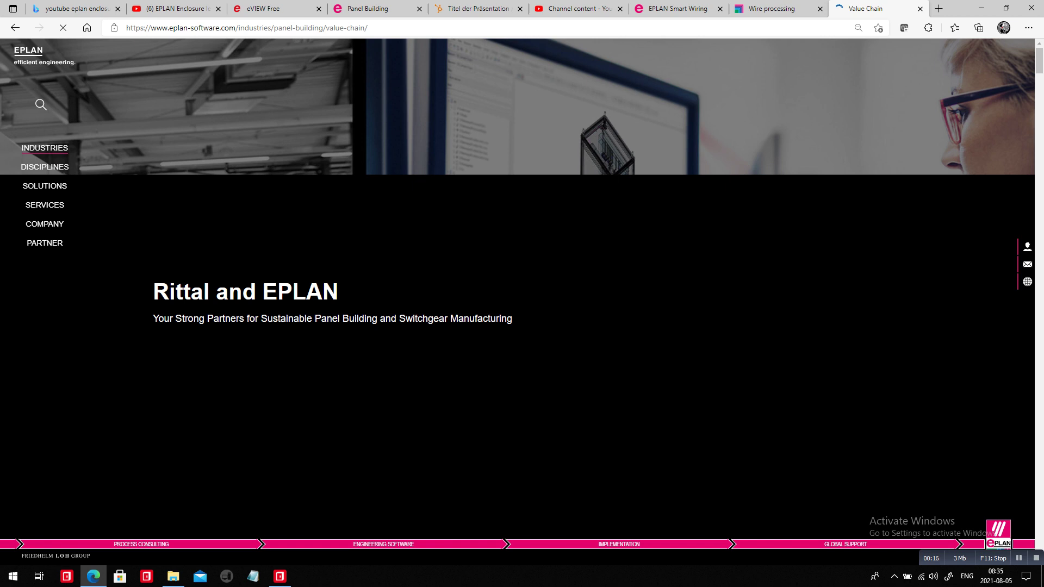
{"action": "scroll", "coordinate": [522, 299], "scroll_direction": "down", "scroll_amount": 10}
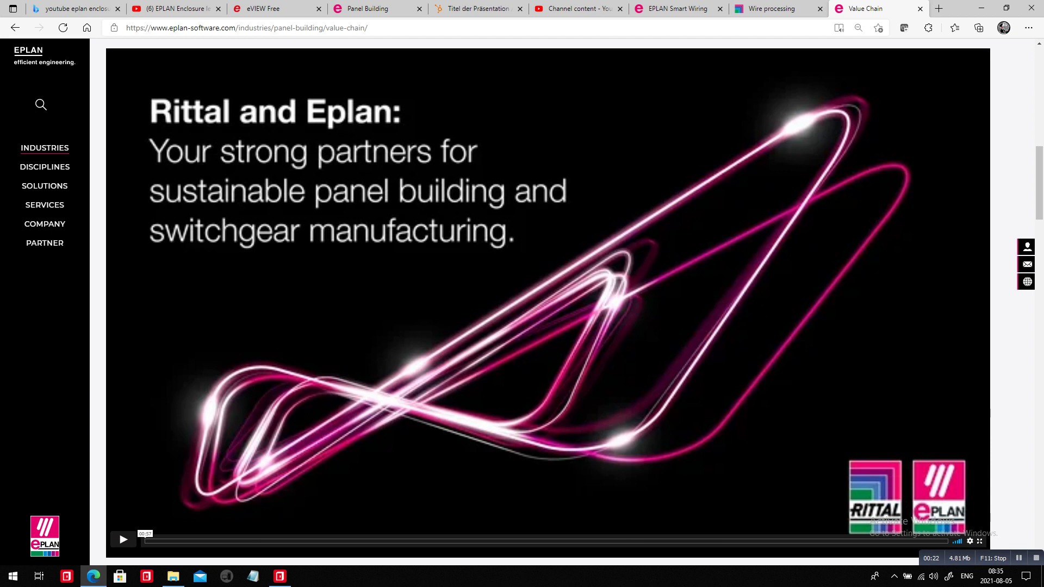
{"action": "scroll", "coordinate": [540, 302], "scroll_direction": "down", "scroll_amount": 15}
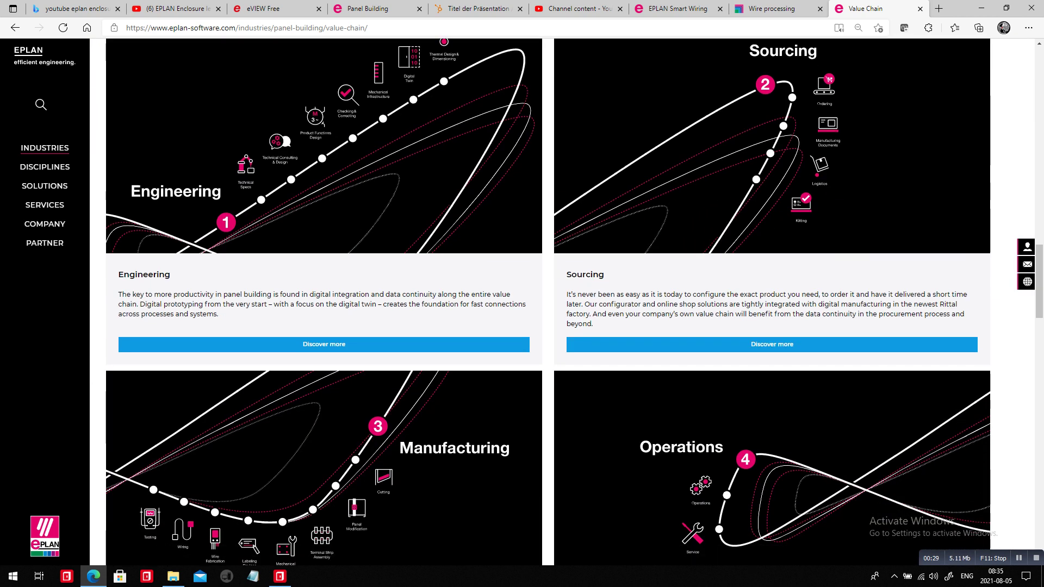
{"action": "scroll", "coordinate": [539, 301], "scroll_direction": "down", "scroll_amount": 4}
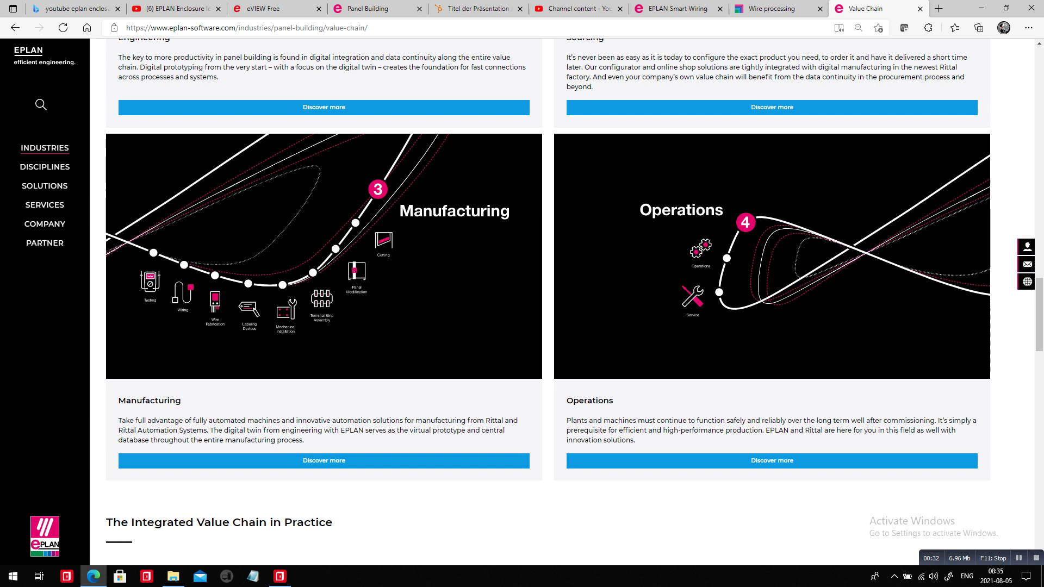
Open the Manufacturing page and scroll past Cutting and Terminal Strip Assembly to Wire Terminal and Wiring
{"action": "left_click", "coordinate": [324, 460]}
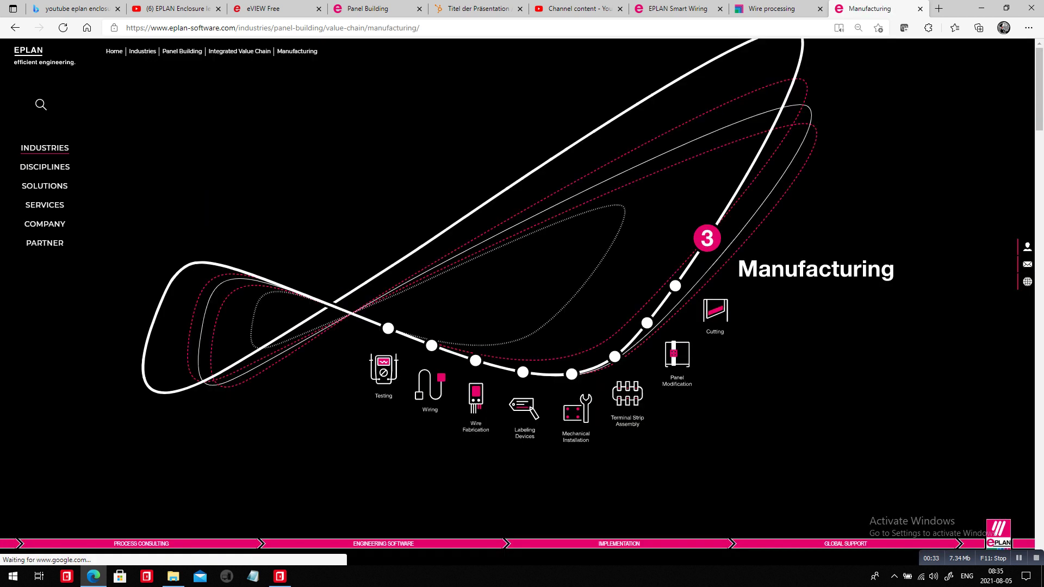
{"action": "scroll", "coordinate": [522, 302], "scroll_direction": "down", "scroll_amount": 12}
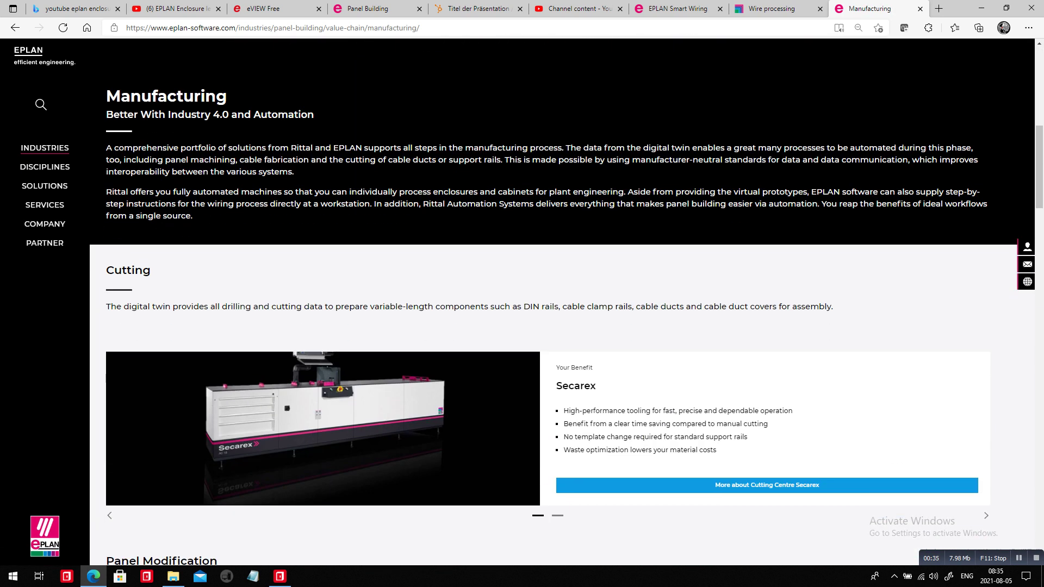
{"action": "scroll", "coordinate": [522, 301], "scroll_direction": "down", "scroll_amount": 16}
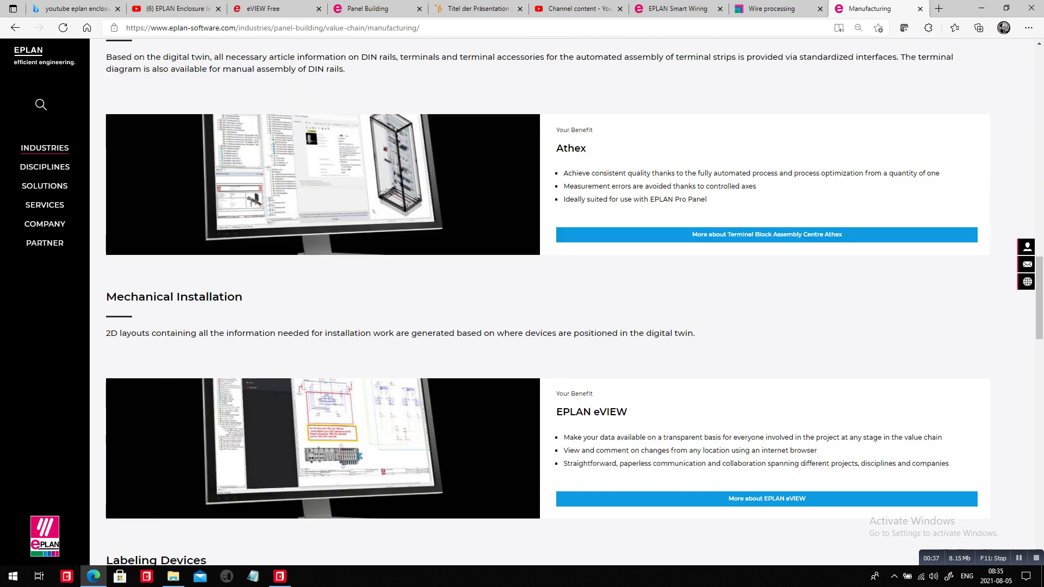
{"action": "scroll", "coordinate": [522, 301], "scroll_direction": "down", "scroll_amount": 10}
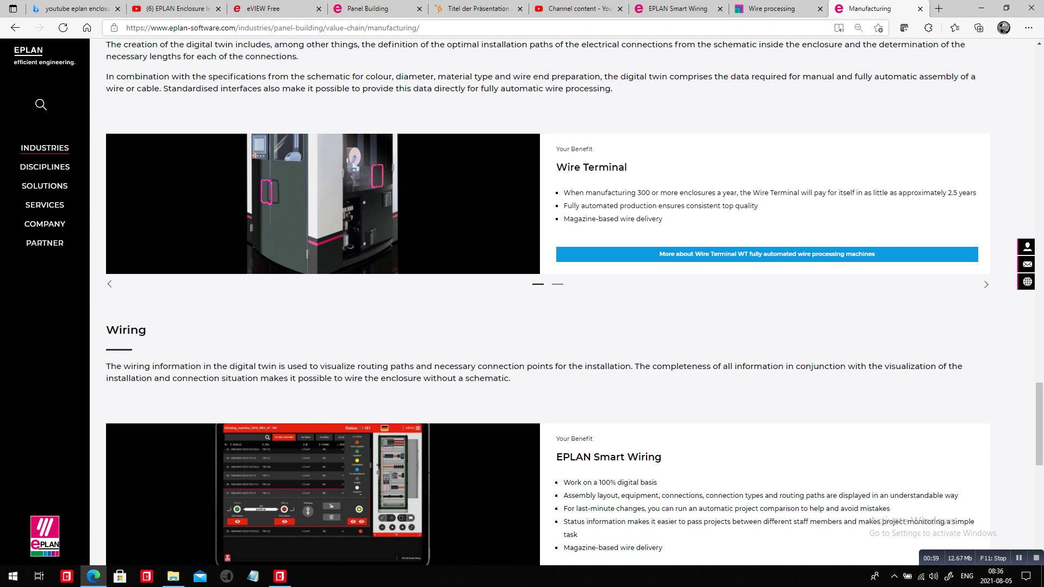
Look over the machines on the Rittal wire processing page
{"action": "left_click", "coordinate": [772, 8]}
{"action": "scroll", "coordinate": [522, 282], "scroll_direction": "down", "scroll_amount": 4}
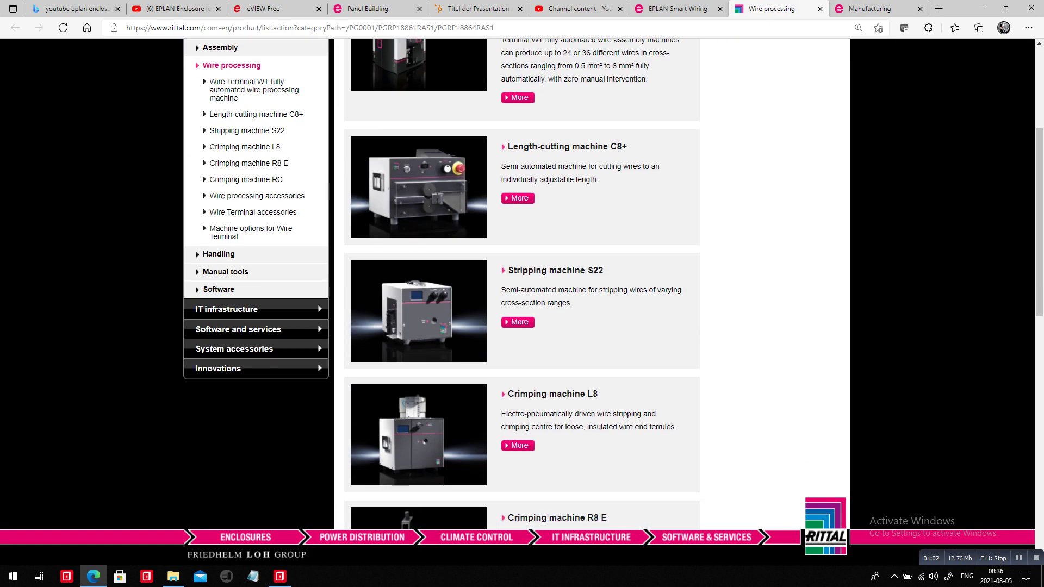
{"action": "scroll", "coordinate": [522, 283], "scroll_direction": "up", "scroll_amount": 5}
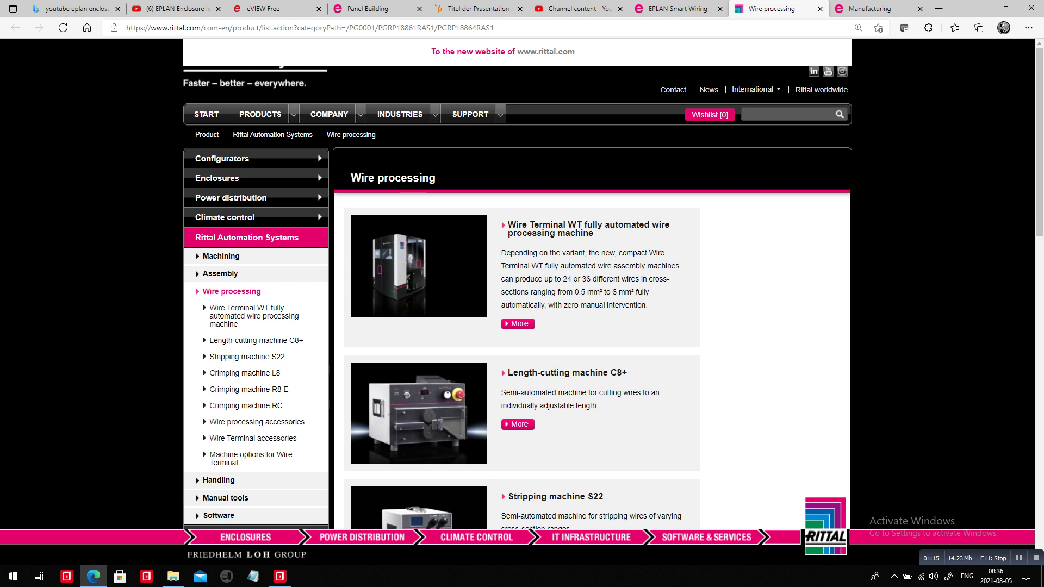
Glance at EPLAN Pro Panel, then return to the browser on the EPLAN Smart Wiring page
{"action": "key", "text": "alt+Tab"}
{"action": "key", "text": "alt+Tab"}
{"action": "key", "text": "alt+Tab"}
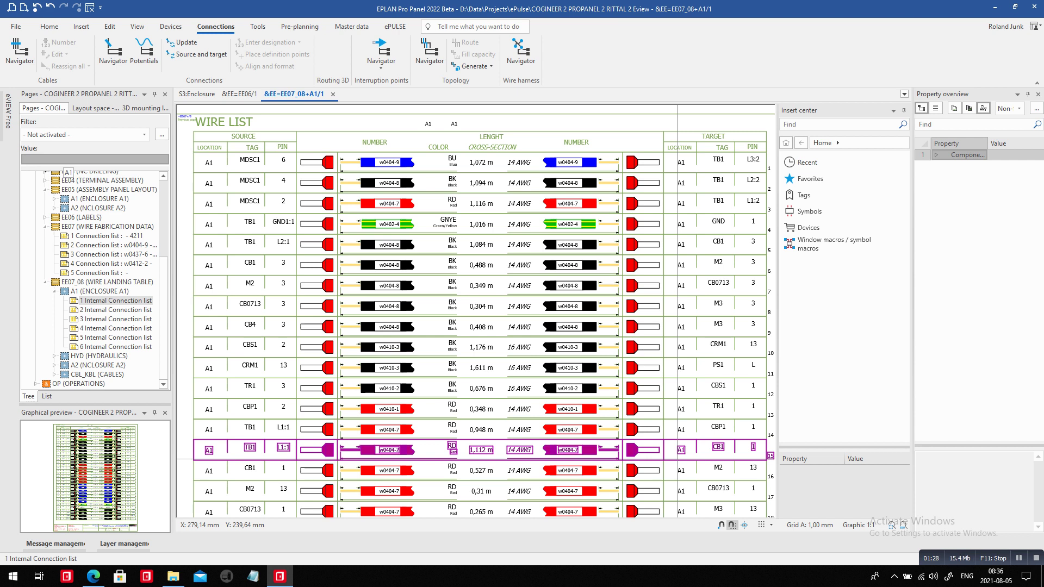
{"action": "key", "text": "alt+Tab"}
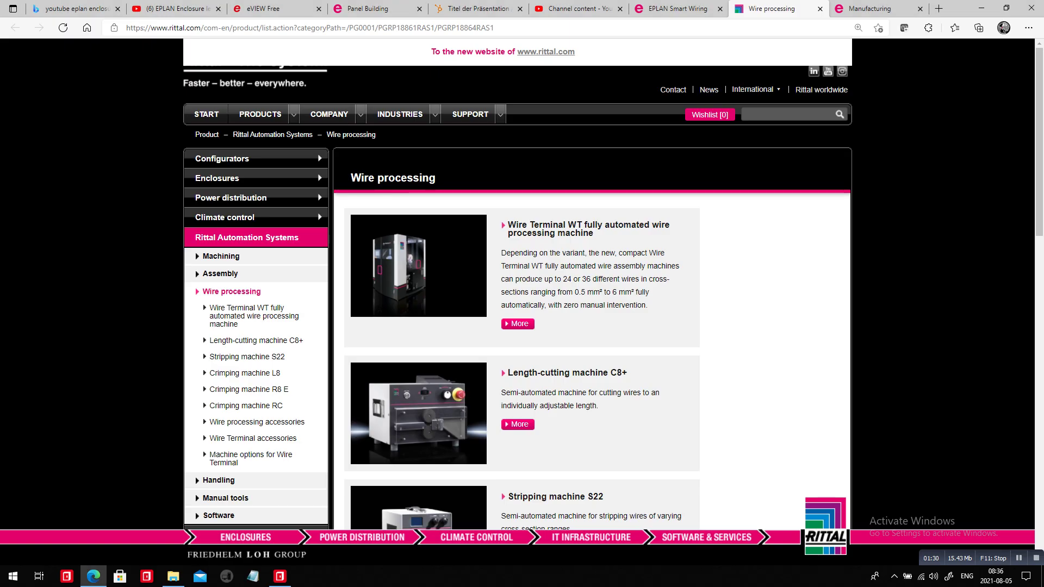
{"action": "left_click", "coordinate": [678, 9]}
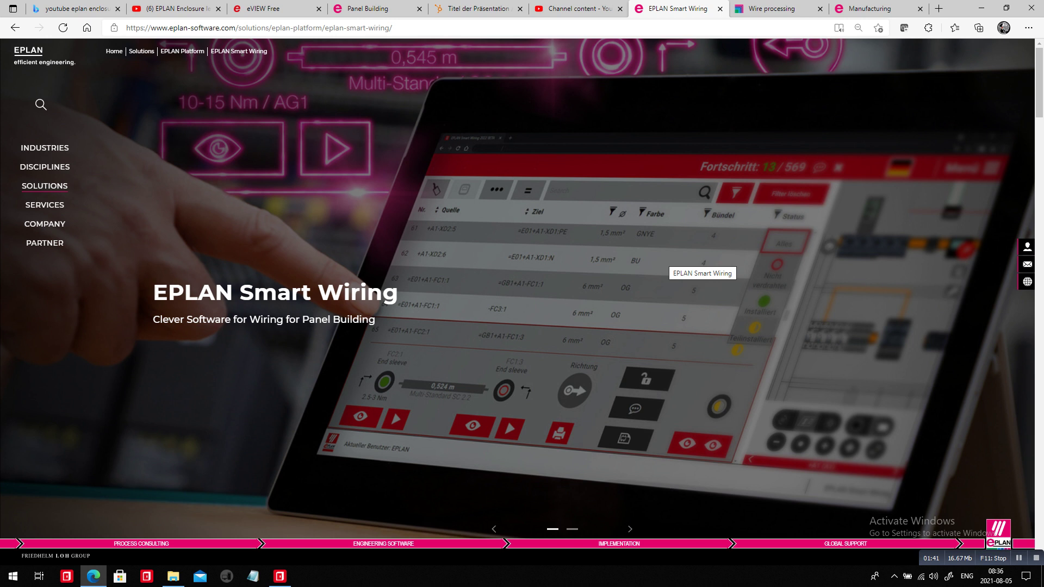
{"action": "left_click", "coordinate": [772, 9]}
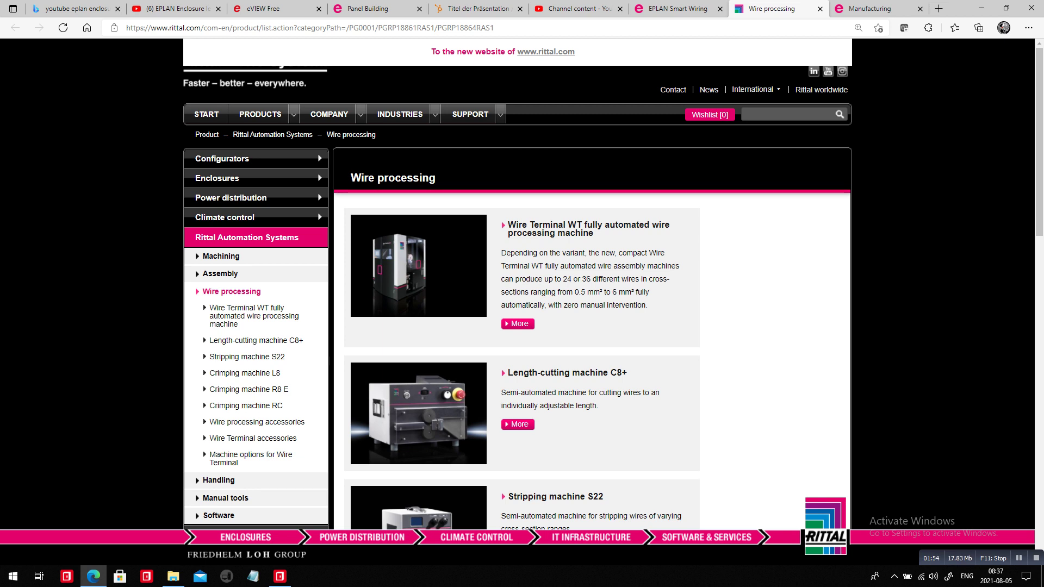
{"action": "left_click", "coordinate": [677, 9]}
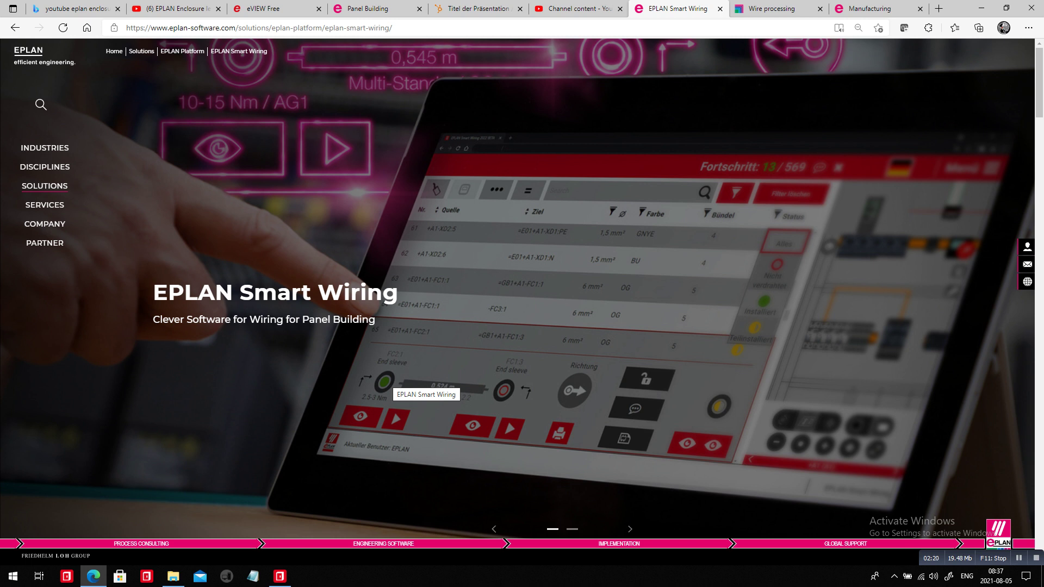
Open page 07 MOTORS TRANSFERT BELTS and show the layout space list with S3:Enclosure
{"action": "key", "text": "alt+Tab"}
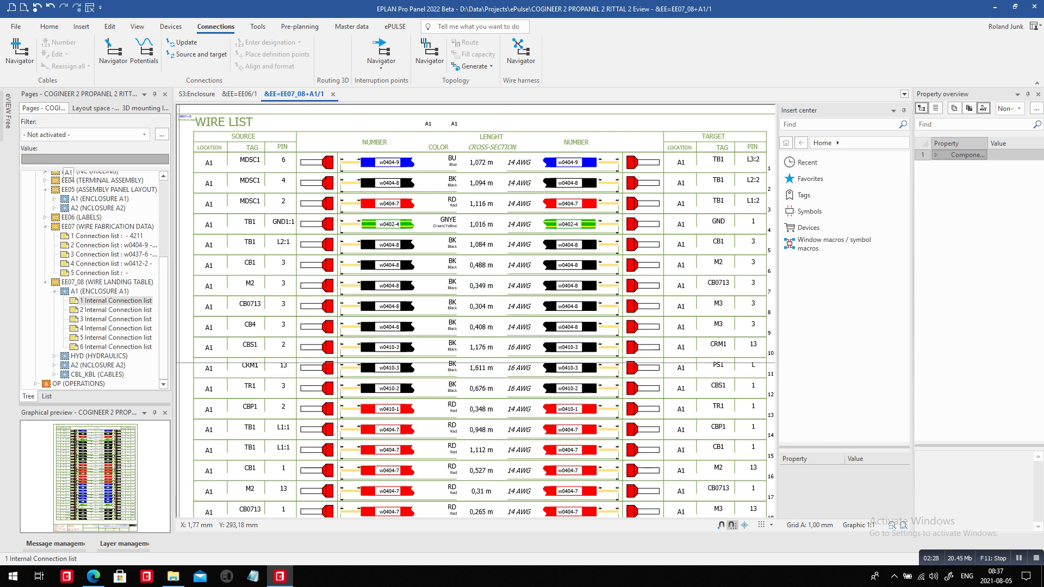
{"action": "left_click_drag", "start_coordinate": [163, 340], "coordinate": [164, 254]}
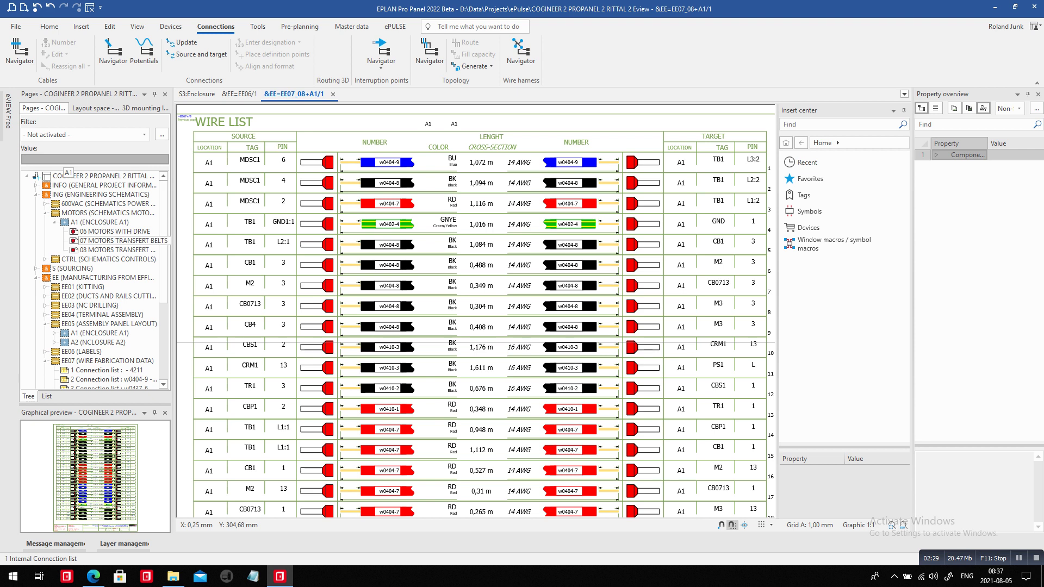
{"action": "left_click", "coordinate": [117, 241]}
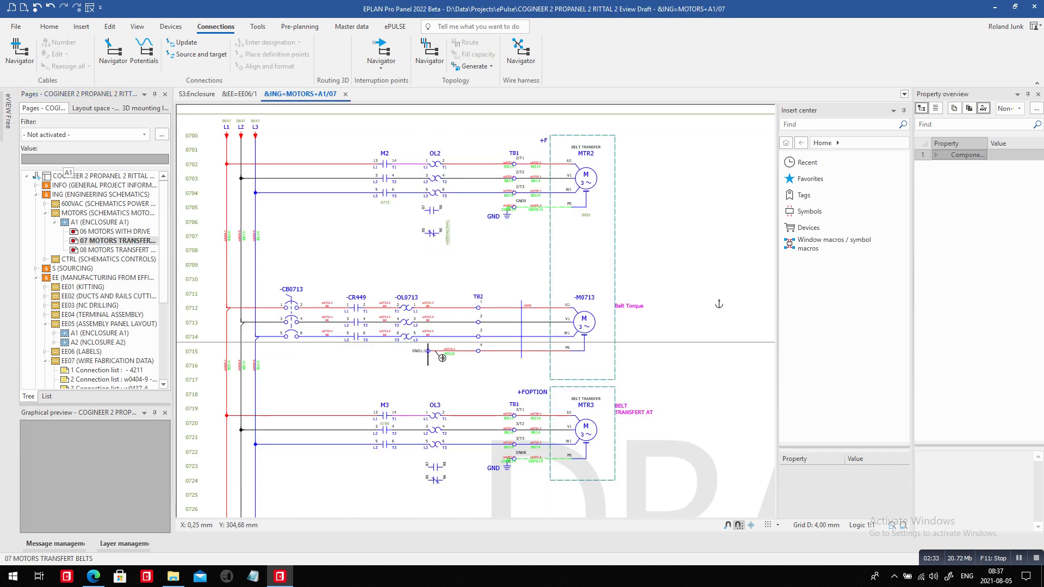
{"action": "left_click", "coordinate": [93, 108]}
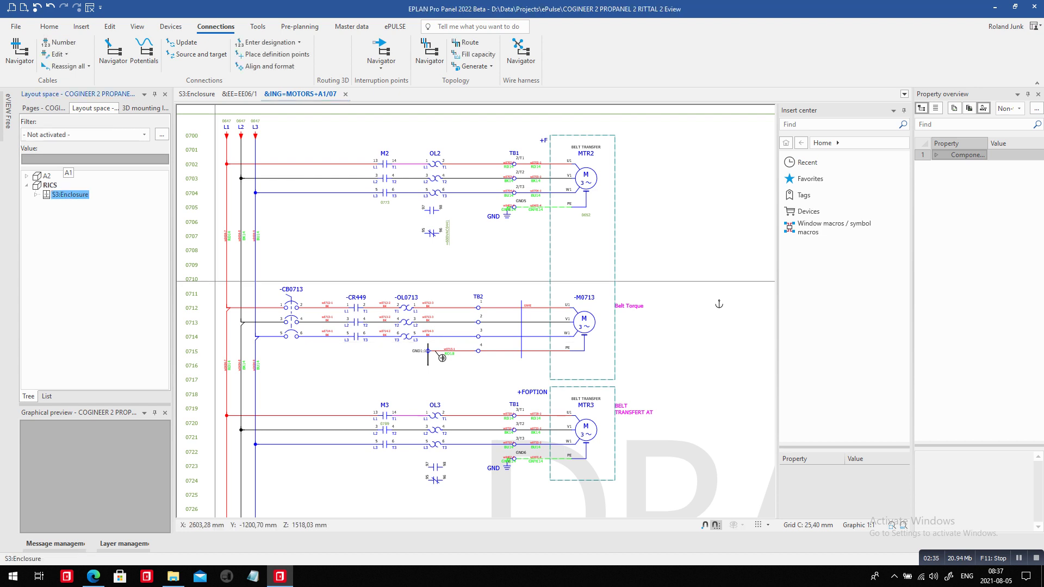
Route every S3:Enclosure connection in 3D, then show only the S3:Door left layout space
{"action": "double_click", "coordinate": [69, 195]}
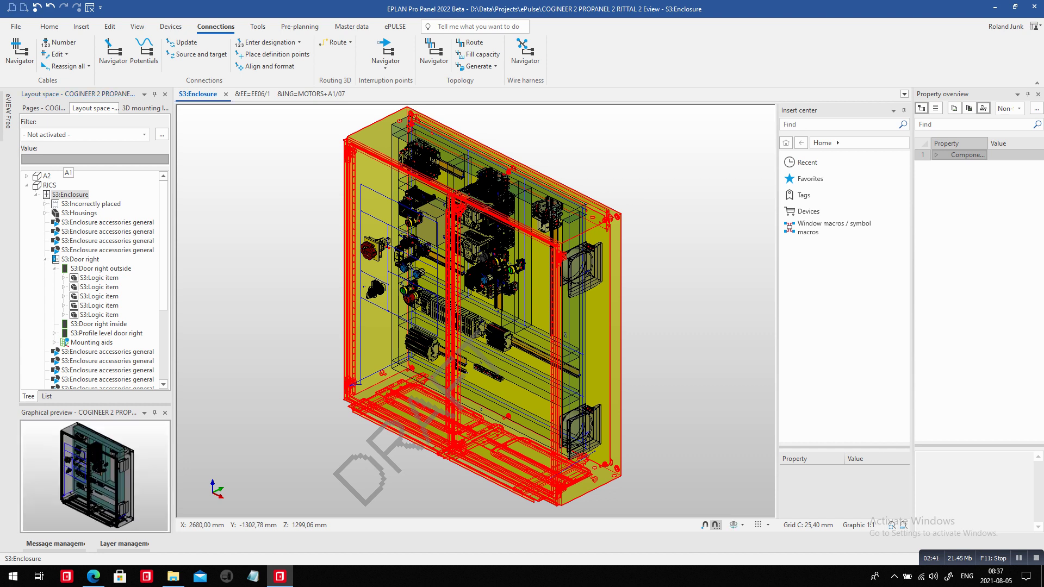
{"action": "scroll", "coordinate": [343, 252], "scroll_direction": "down", "scroll_amount": 1}
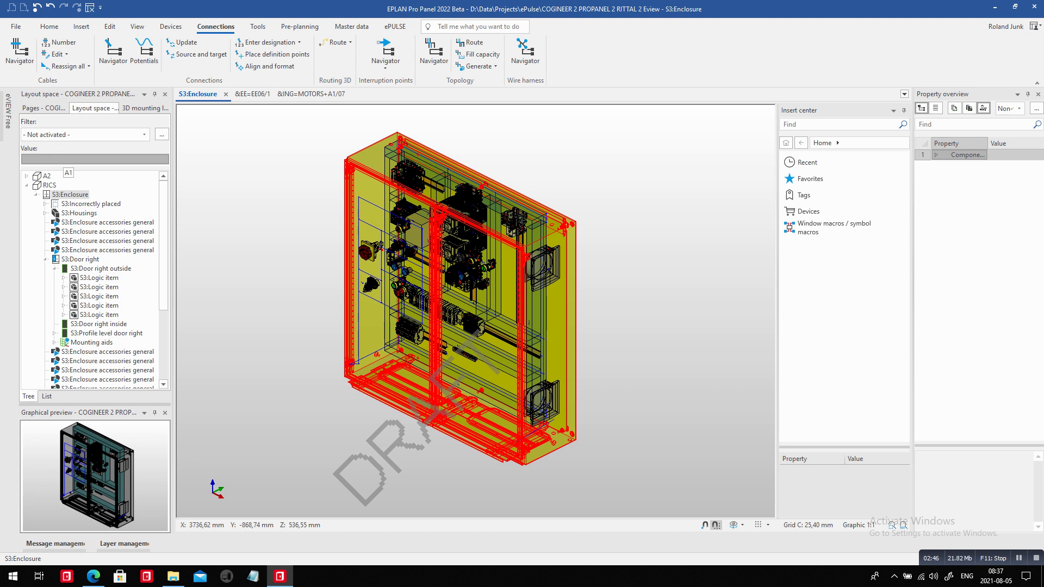
{"action": "key", "text": "ctrl+a"}
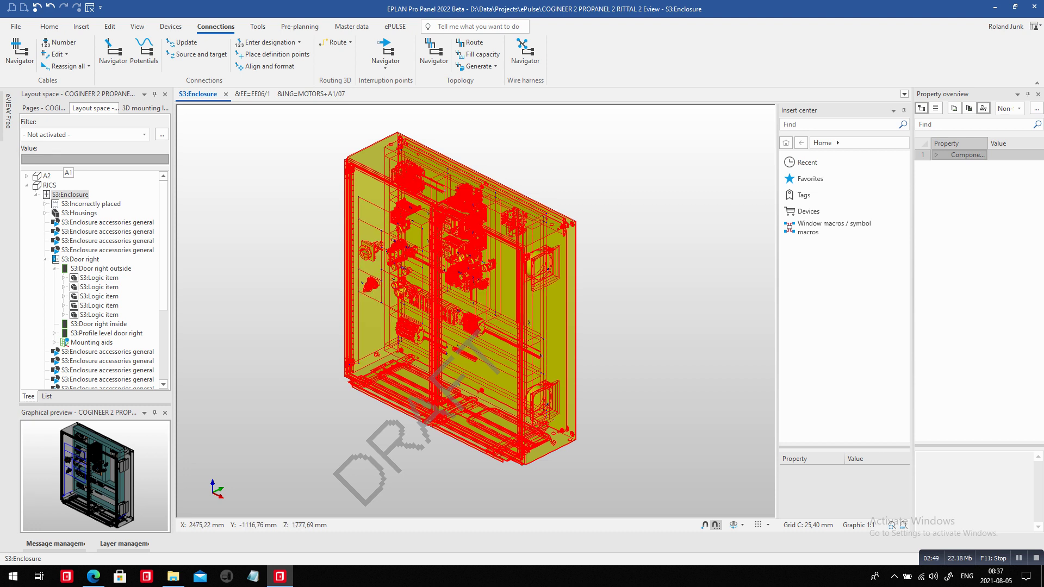
{"action": "left_click", "coordinate": [334, 42]}
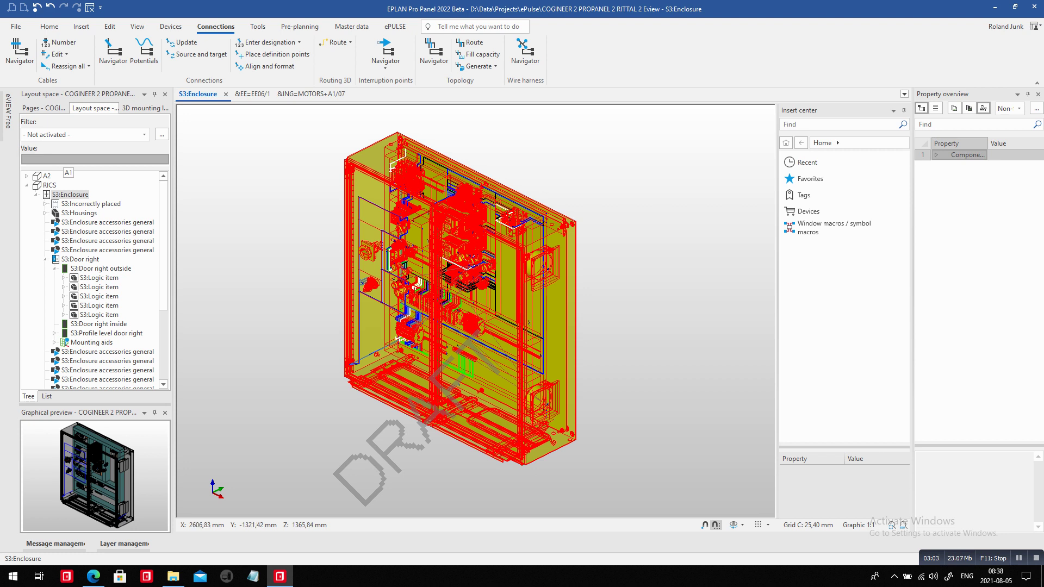
{"action": "scroll", "coordinate": [92, 280], "scroll_direction": "down", "scroll_amount": 4}
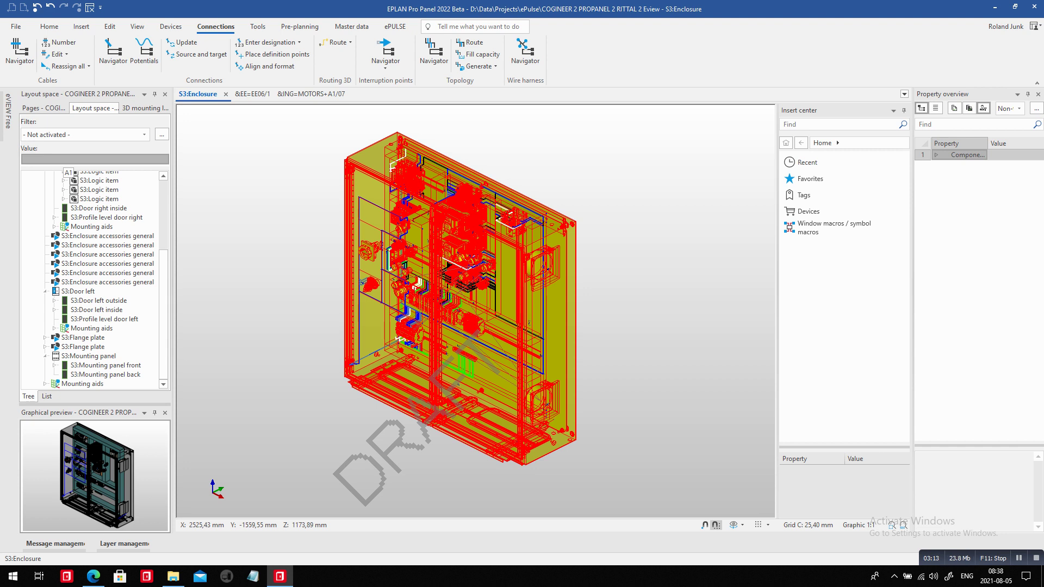
{"action": "double_click", "coordinate": [78, 292]}
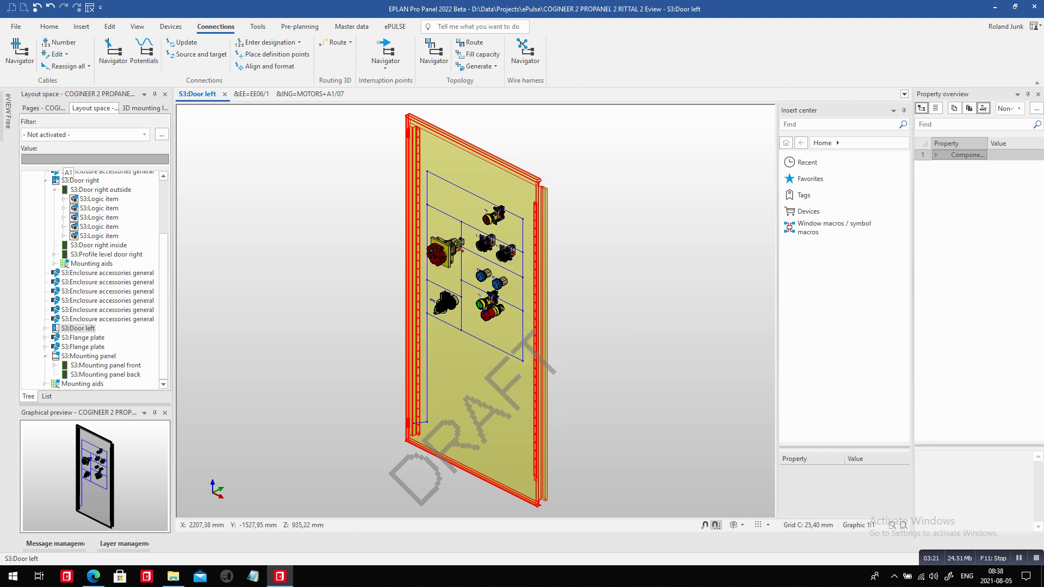
Show S3:Door right and route the connections of its five mounted devices
{"action": "double_click", "coordinate": [80, 180]}
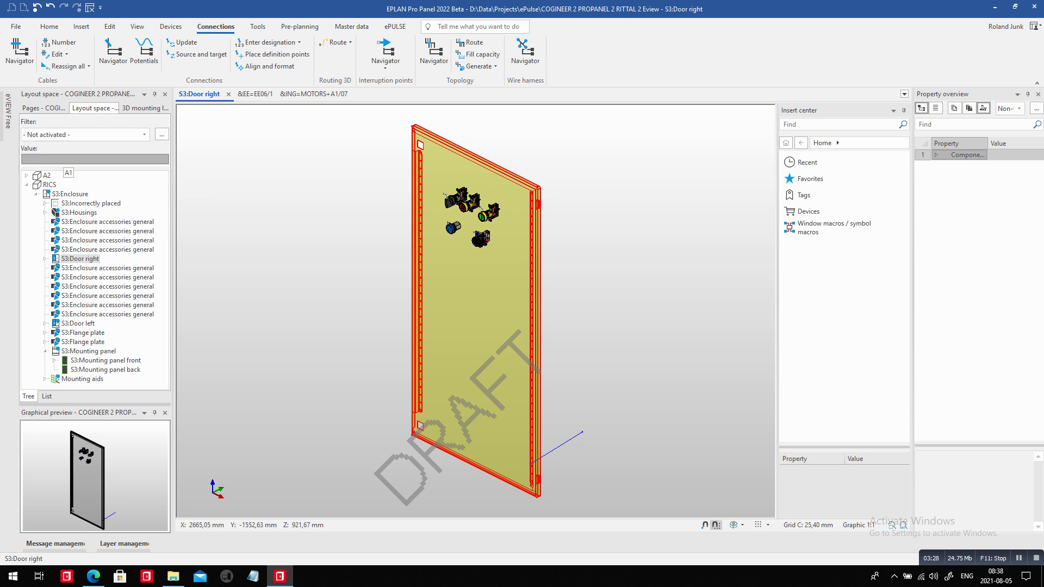
{"action": "left_click_drag", "start_coordinate": [356, 140], "coordinate": [547, 269]}
{"action": "left_click", "coordinate": [334, 42]}
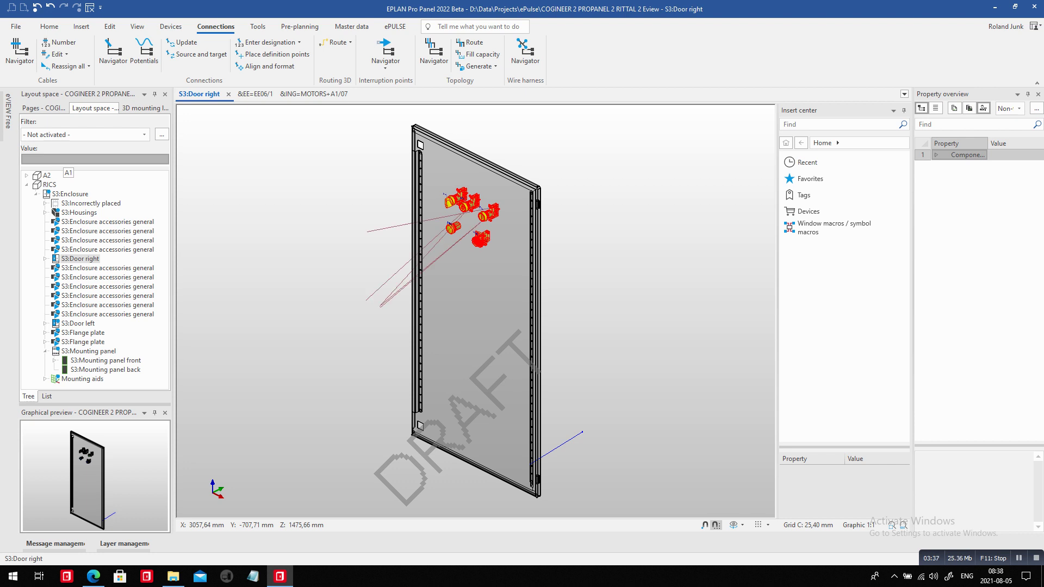
{"action": "left_click", "coordinate": [45, 259]}
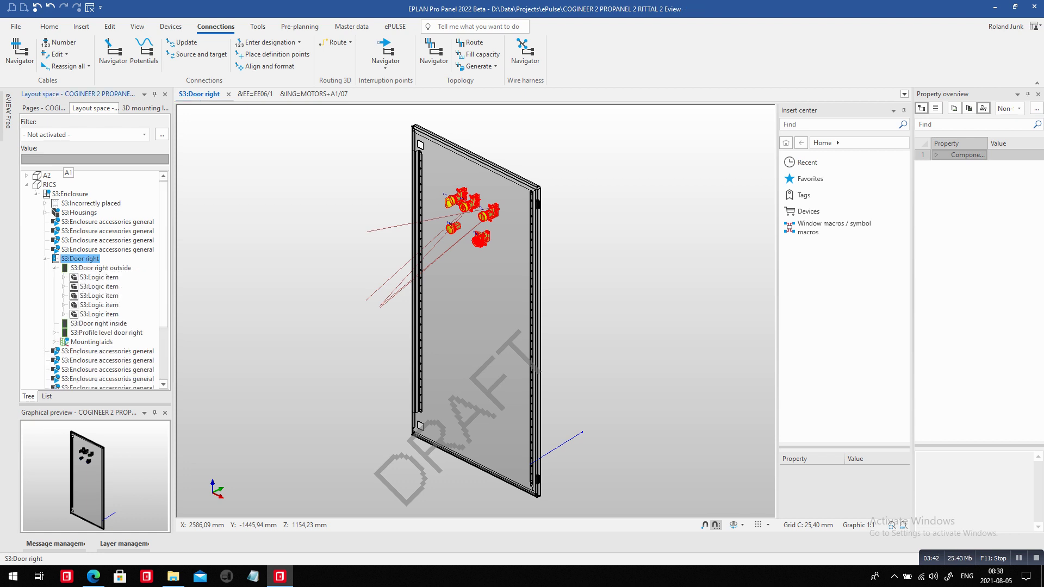
Activate the inside of S3:Door right directly and turn on the 25,40 mm mounting grid
{"action": "right_click", "coordinate": [103, 324]}
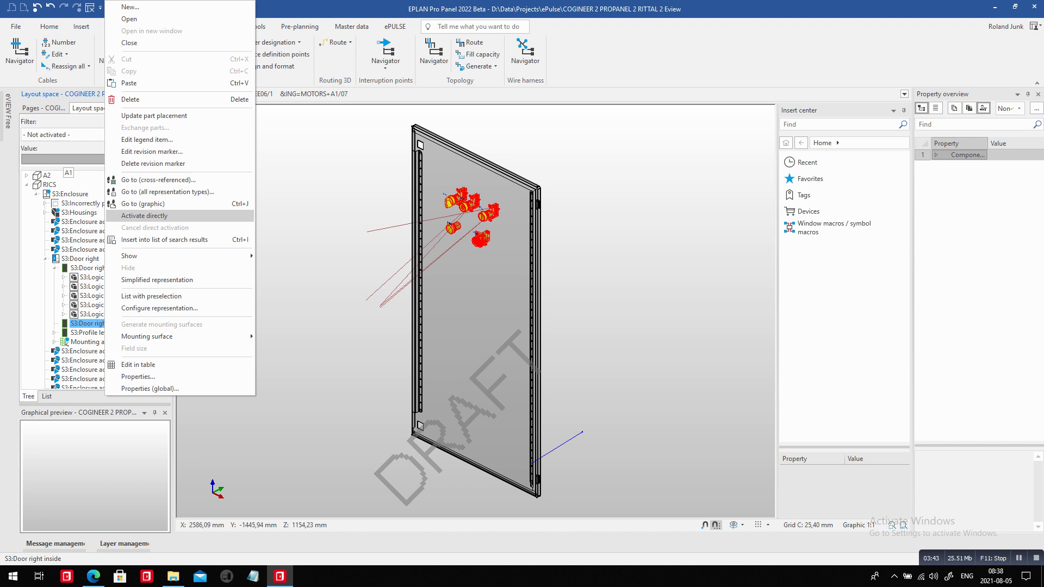
{"action": "left_click", "coordinate": [144, 216]}
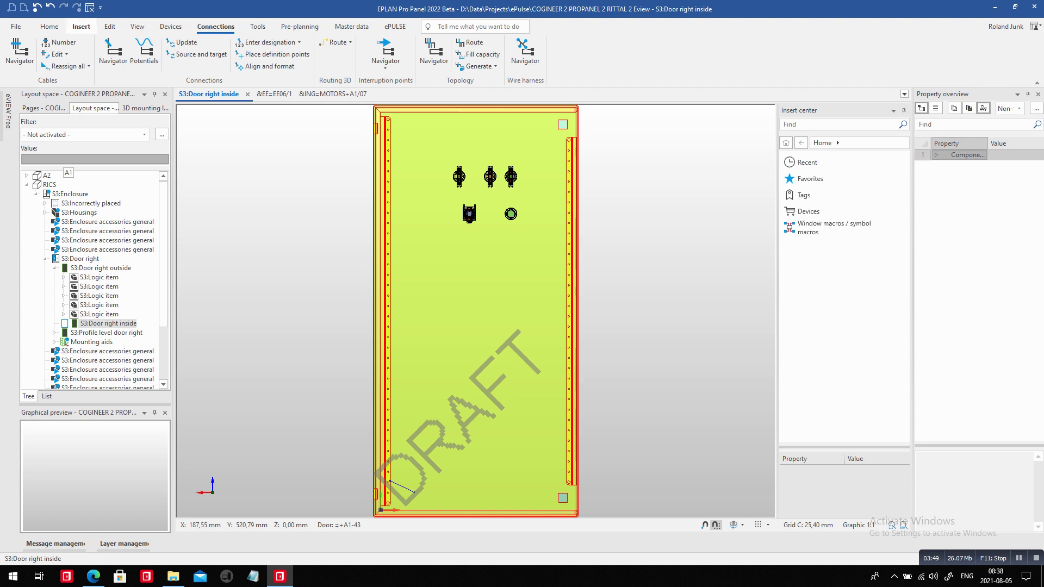
{"action": "left_click", "coordinate": [81, 27]}
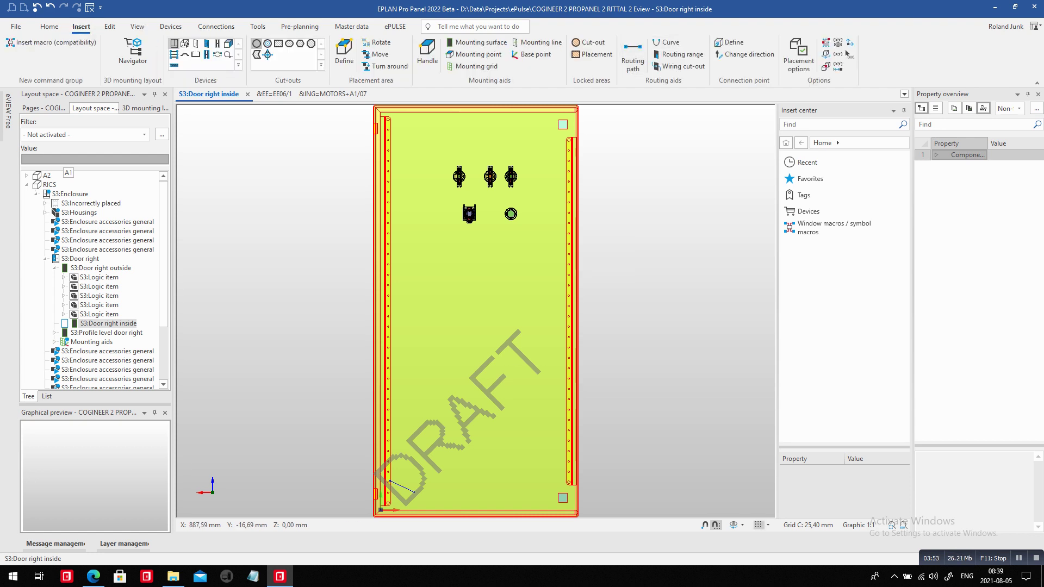
{"action": "left_click", "coordinate": [757, 524]}
{"action": "left_click", "coordinate": [767, 525]}
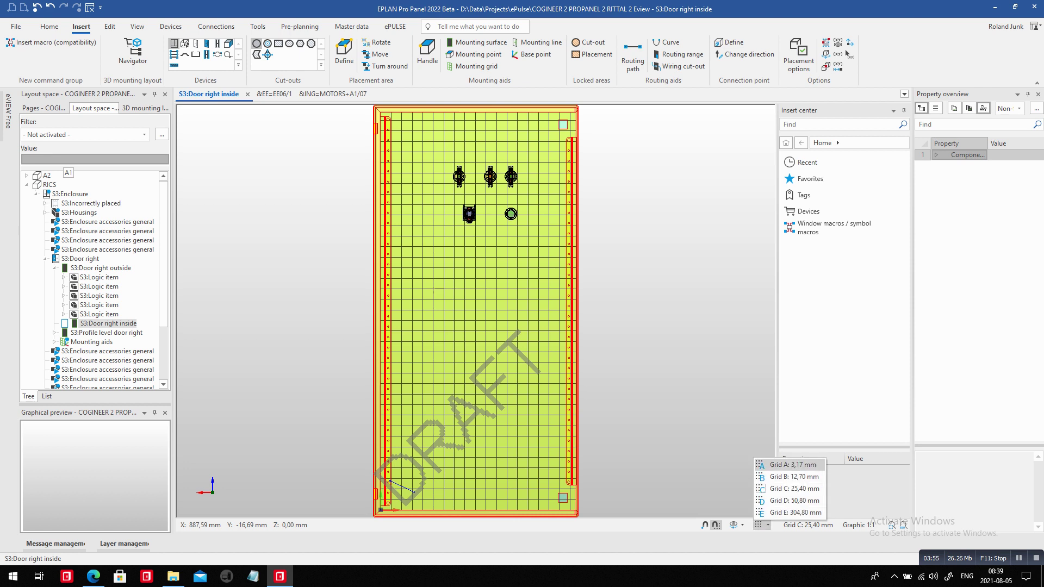
{"action": "left_click", "coordinate": [794, 488]}
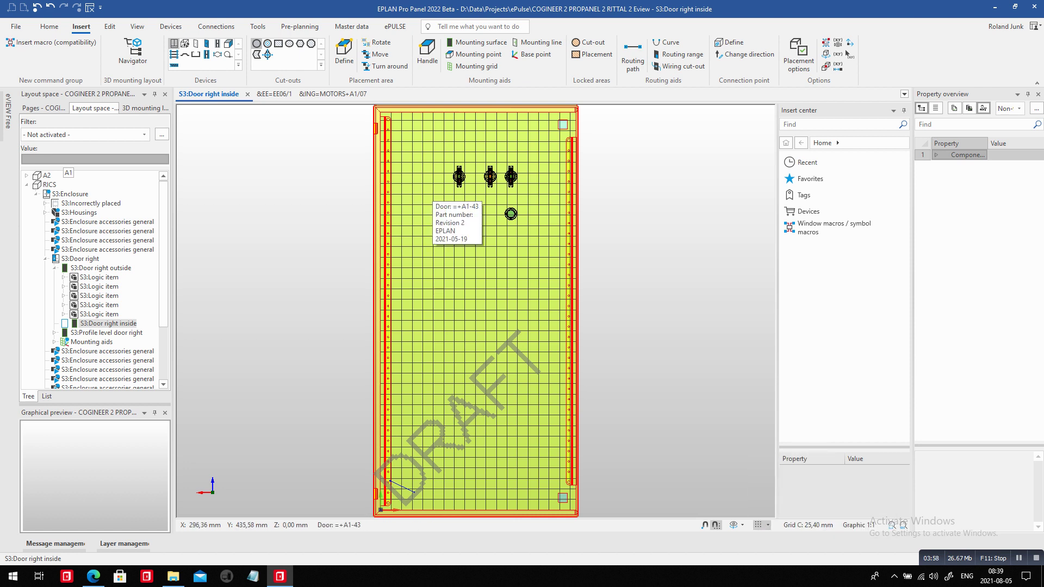
Draw a routing-path loop around the door devices plus a horizontal path splitting them
{"action": "left_click", "coordinate": [632, 57]}
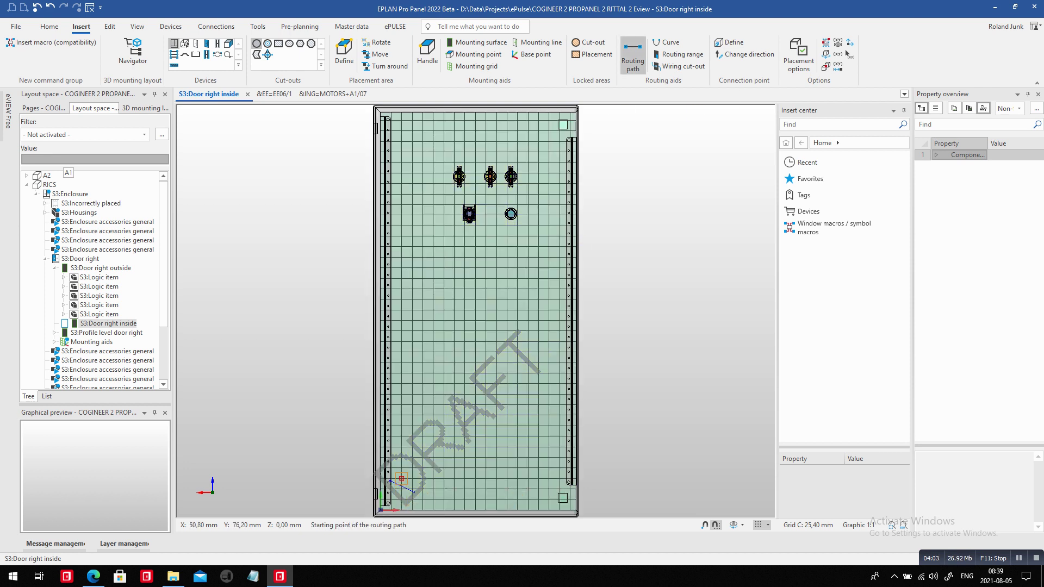
{"action": "left_click", "coordinate": [402, 478]}
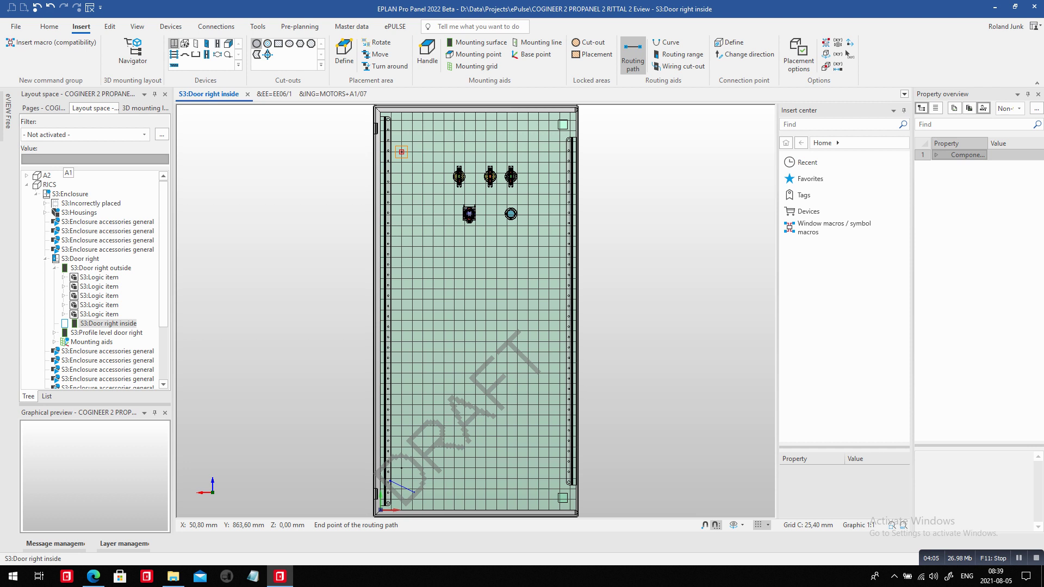
{"action": "left_click", "coordinate": [401, 152]}
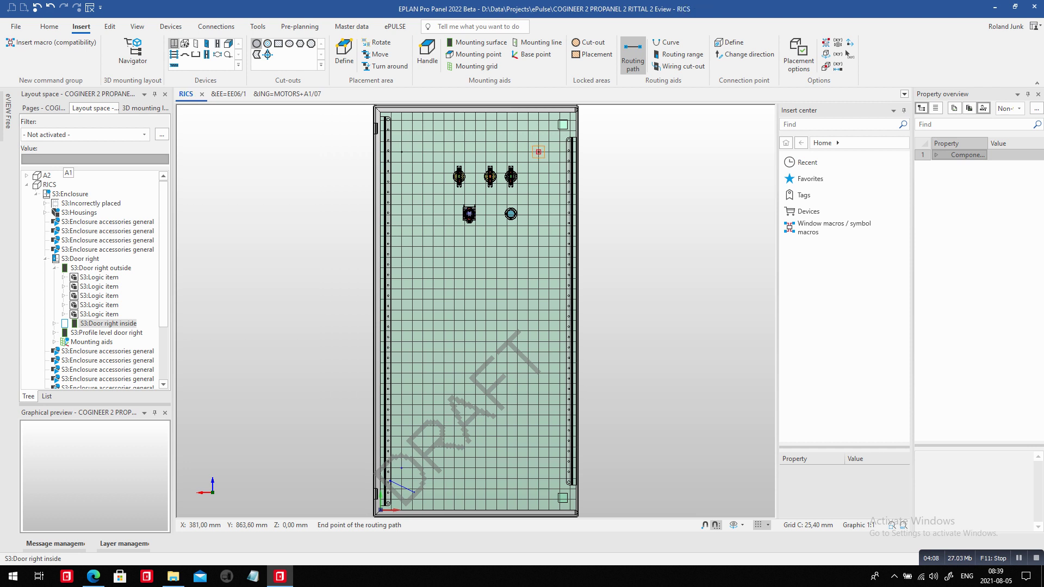
{"action": "left_click", "coordinate": [759, 525]}
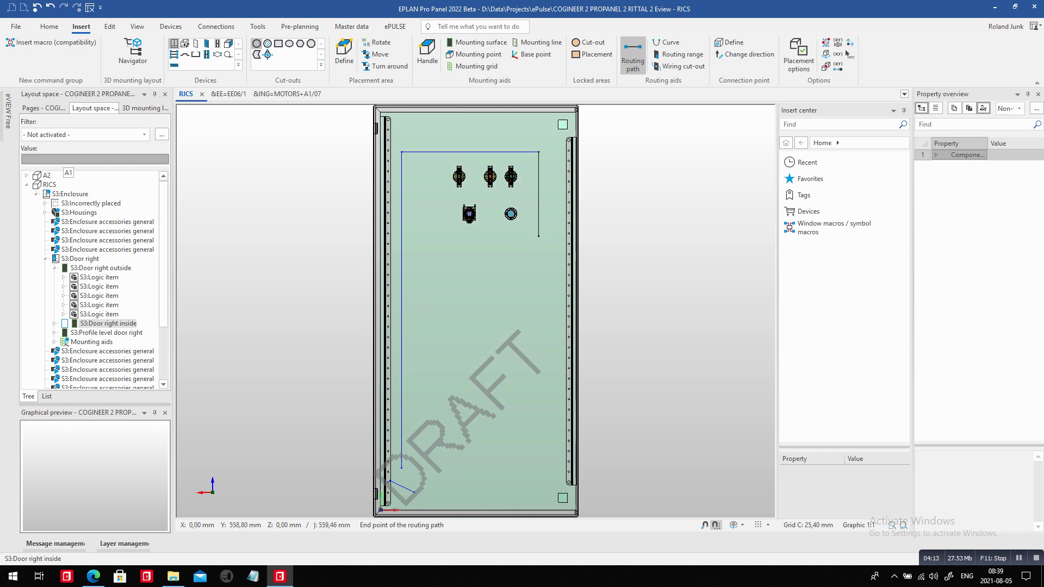
{"action": "left_click", "coordinate": [538, 236]}
{"action": "left_click", "coordinate": [401, 236]}
{"action": "right_click", "coordinate": [452, 245]}
{"action": "left_click", "coordinate": [472, 251]}
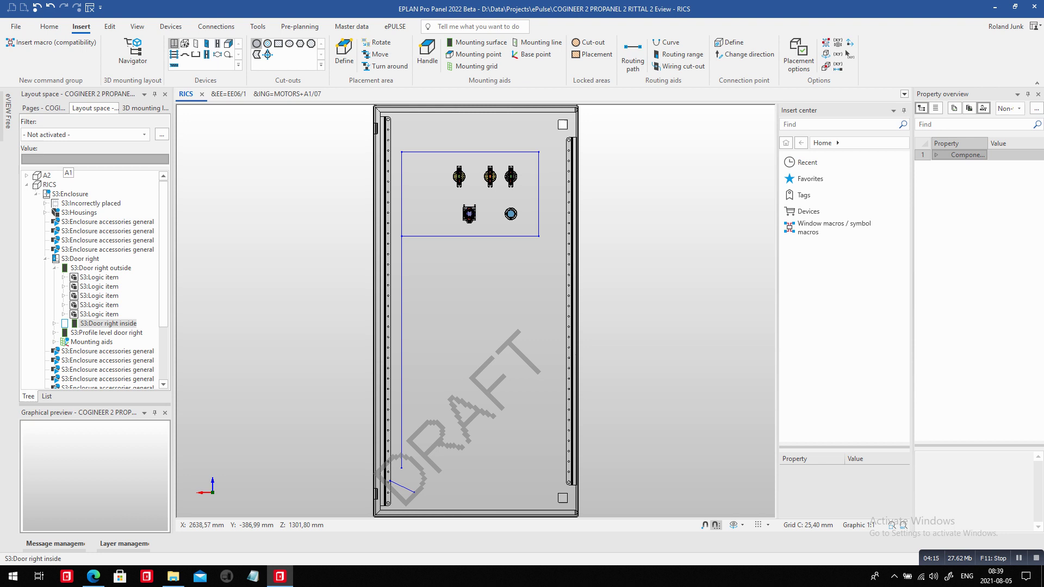
{"action": "left_click", "coordinate": [632, 55]}
{"action": "left_click", "coordinate": [401, 194]}
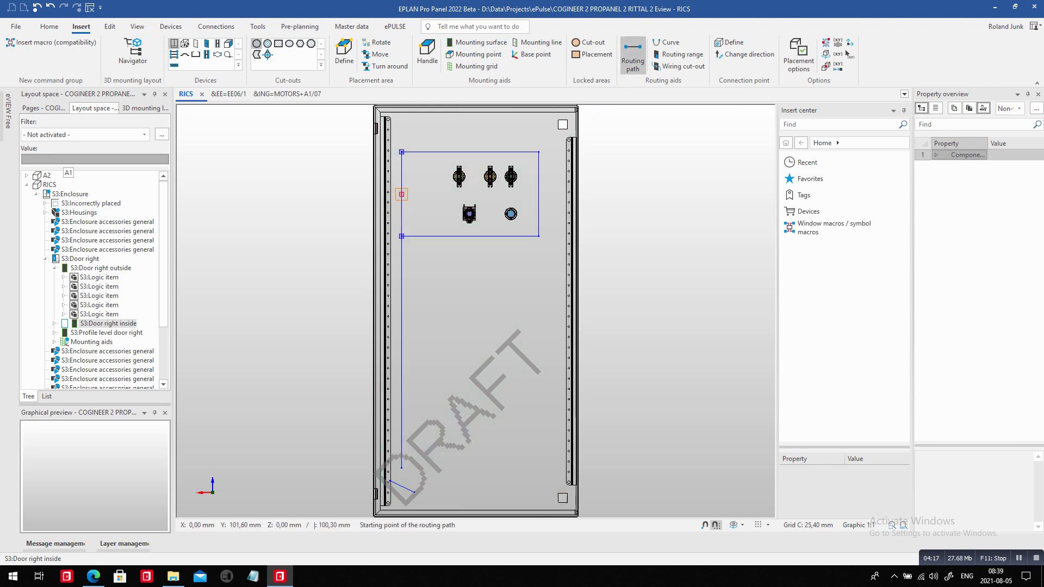
{"action": "left_click", "coordinate": [538, 194]}
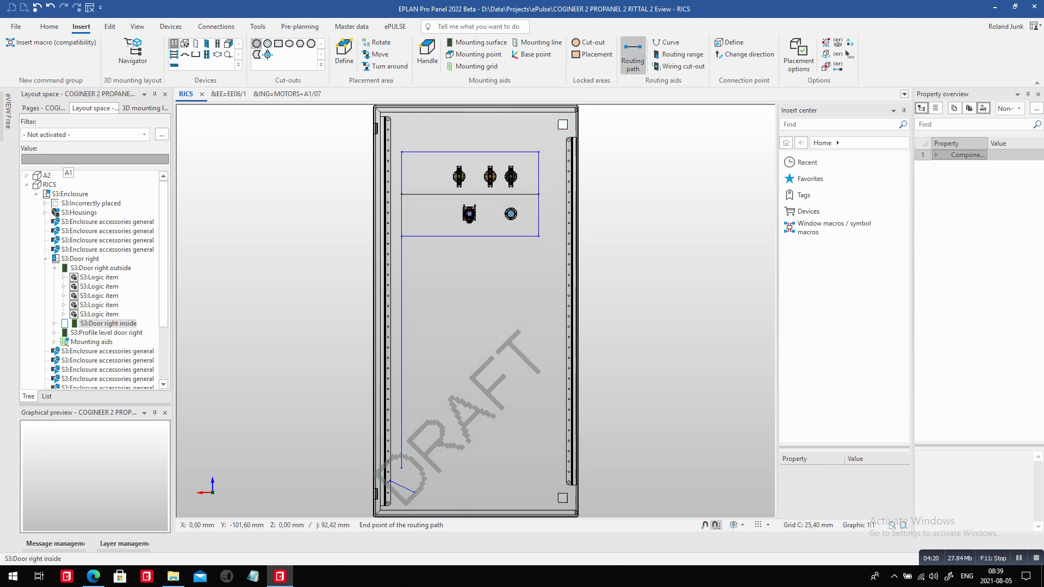
{"action": "key", "text": "Escape"}
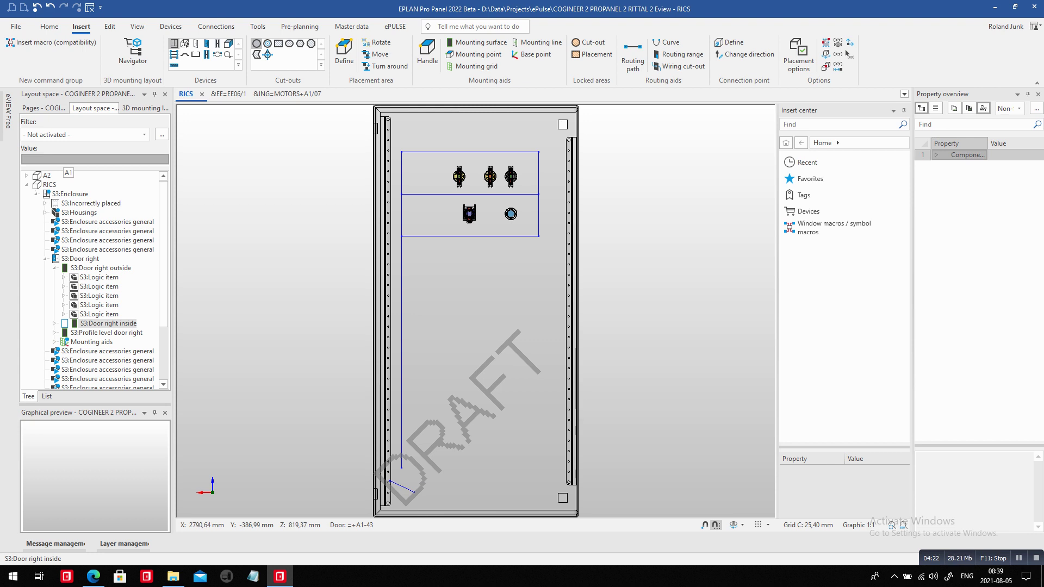
Delete the diagonal routing path at the door's bottom-left
{"action": "scroll", "coordinate": [392, 505], "scroll_direction": "up", "scroll_amount": 2}
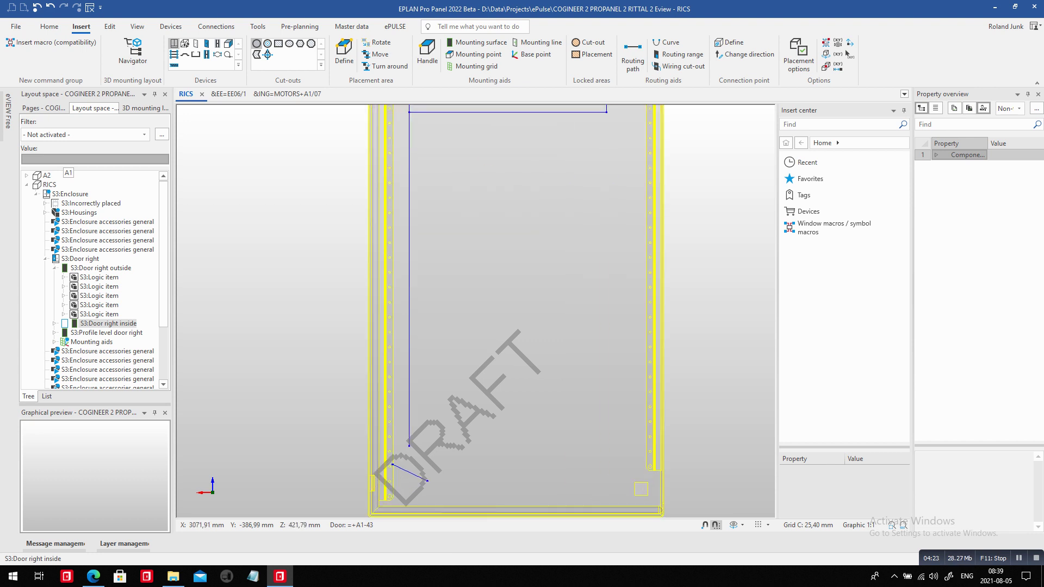
{"action": "scroll", "coordinate": [408, 489], "scroll_direction": "up", "scroll_amount": 3}
{"action": "left_click", "coordinate": [462, 427]}
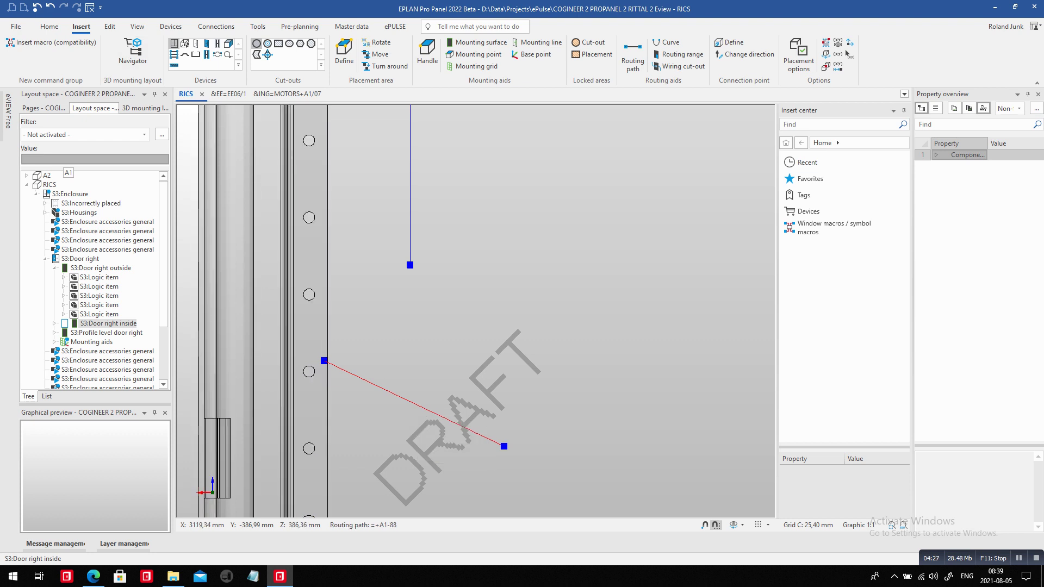
{"action": "right_click", "coordinate": [416, 405]}
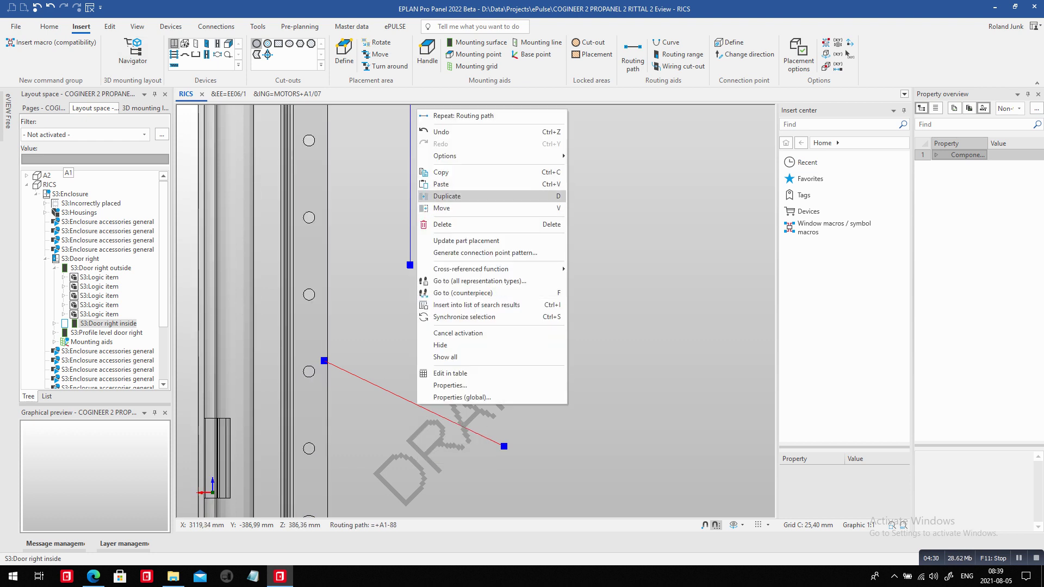
{"action": "left_click", "coordinate": [442, 225]}
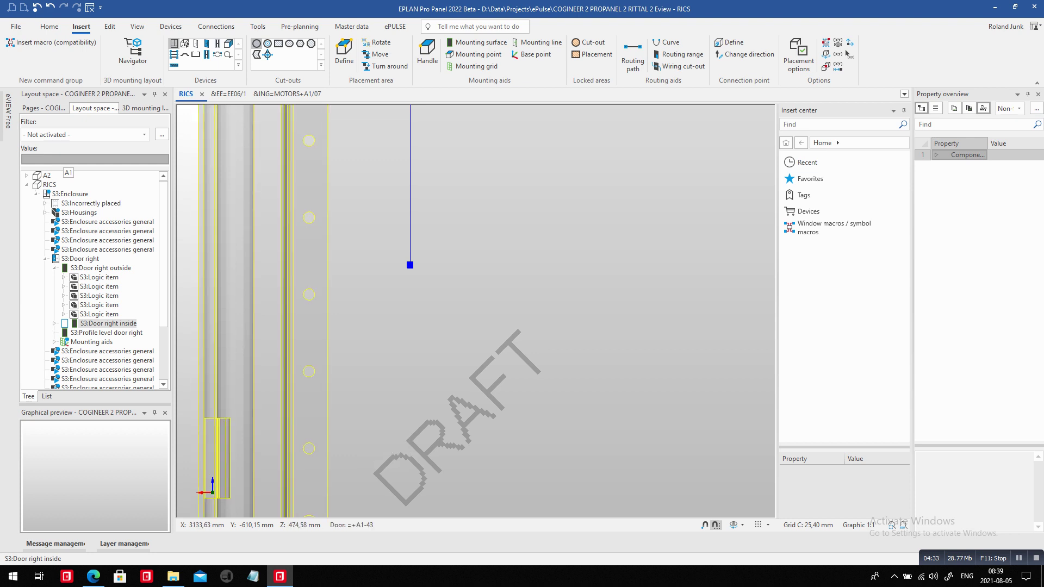
Run a new routing path from the vertical path's lower end to the door's left edge
{"action": "left_click", "coordinate": [633, 57]}
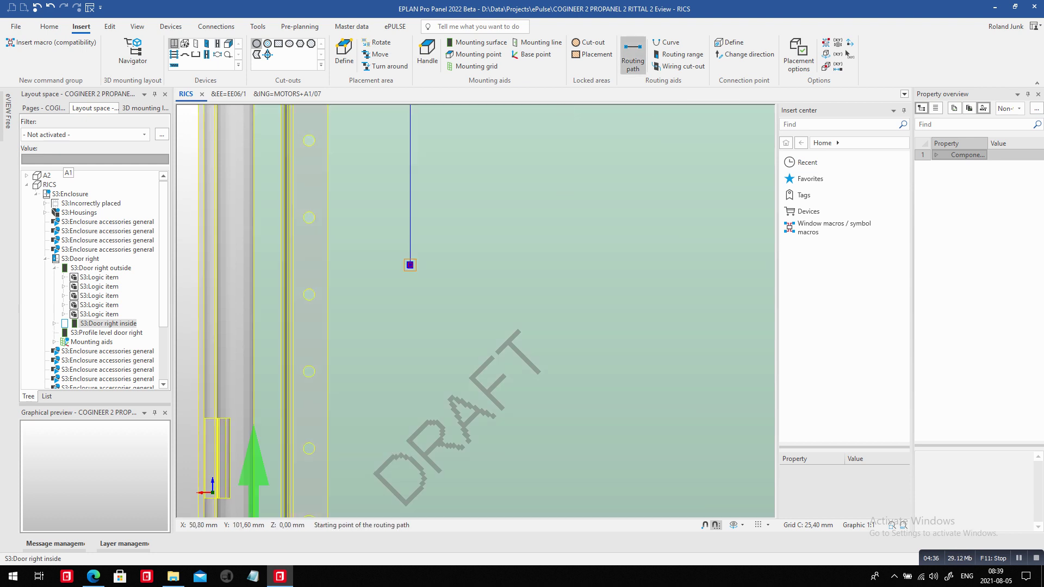
{"action": "left_click", "coordinate": [410, 265]}
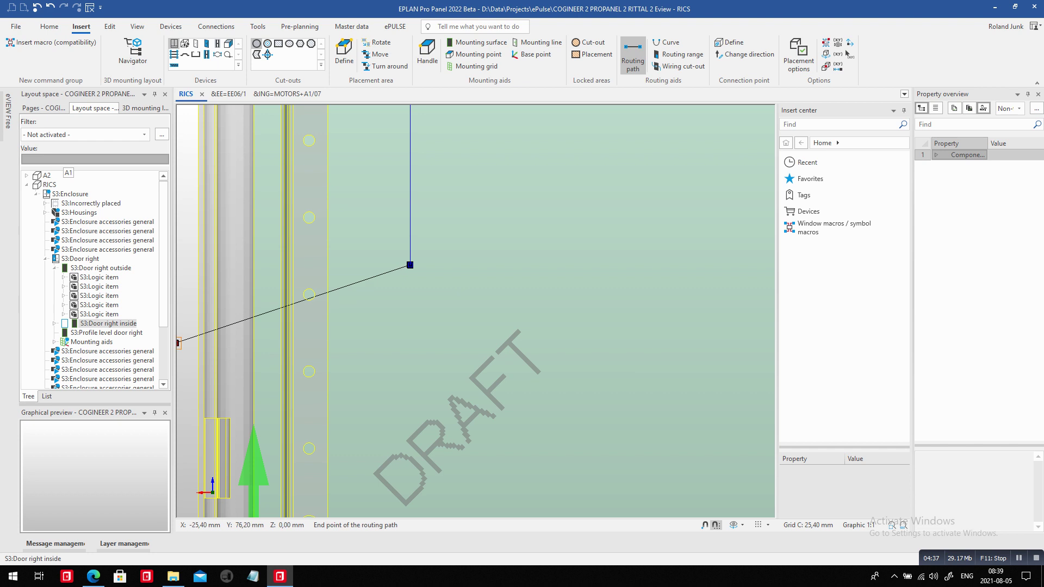
{"action": "right_click", "coordinate": [109, 323]}
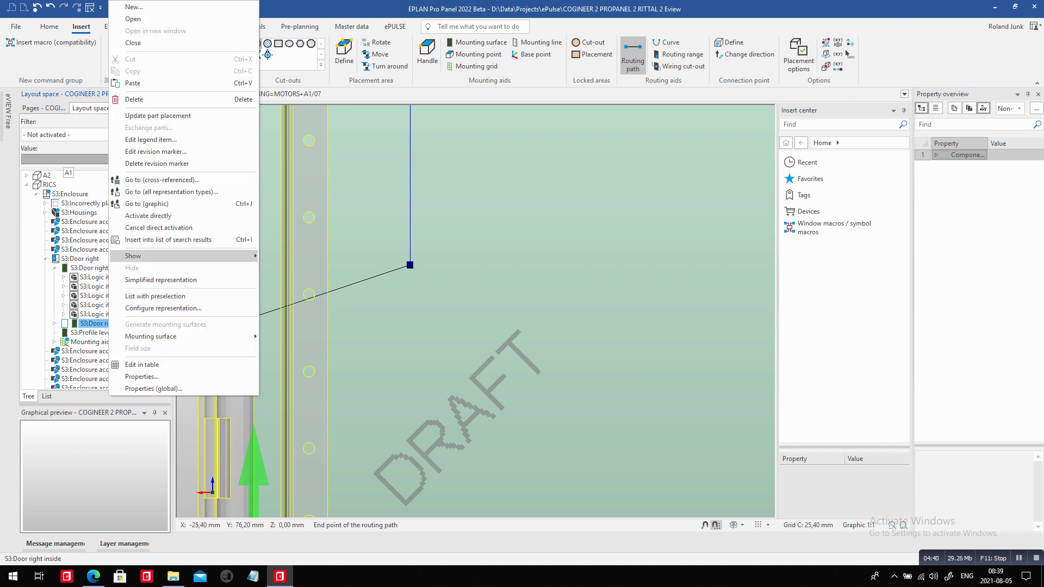
{"action": "left_click", "coordinate": [158, 228]}
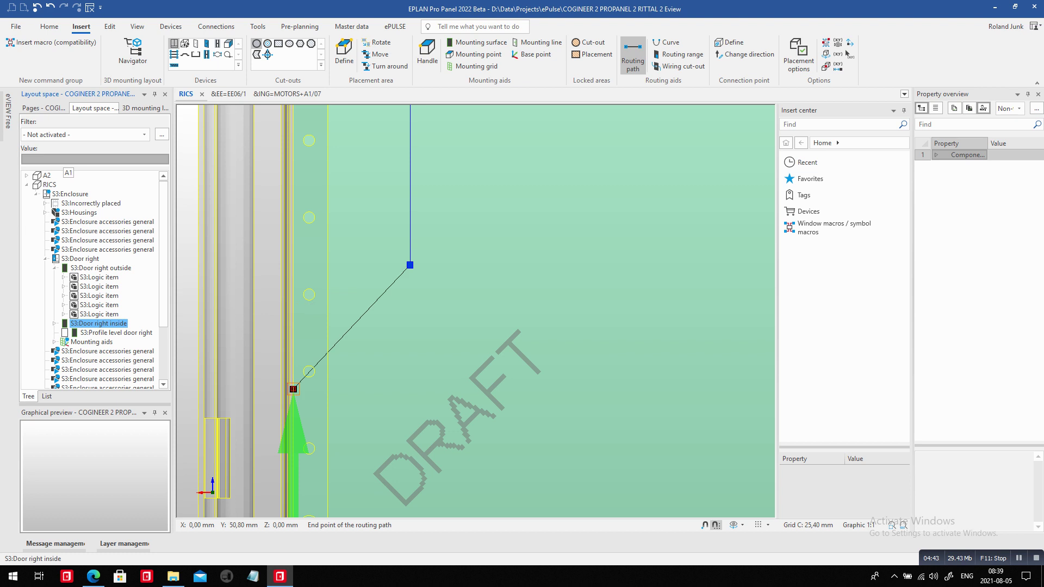
{"action": "left_click", "coordinate": [293, 389]}
{"action": "left_click", "coordinate": [293, 389]}
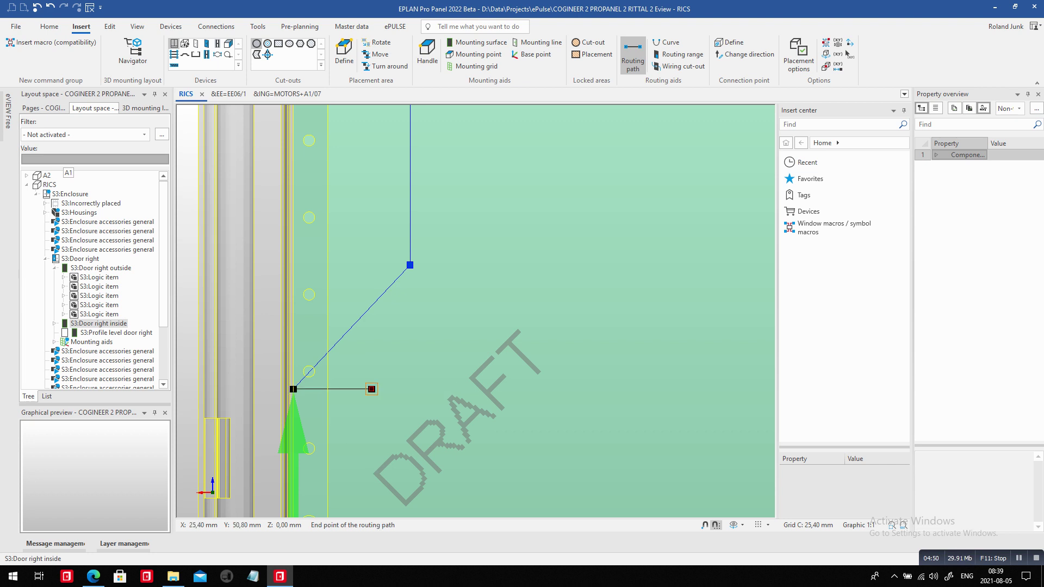
{"action": "scroll", "coordinate": [369, 388], "scroll_direction": "down", "scroll_amount": 4}
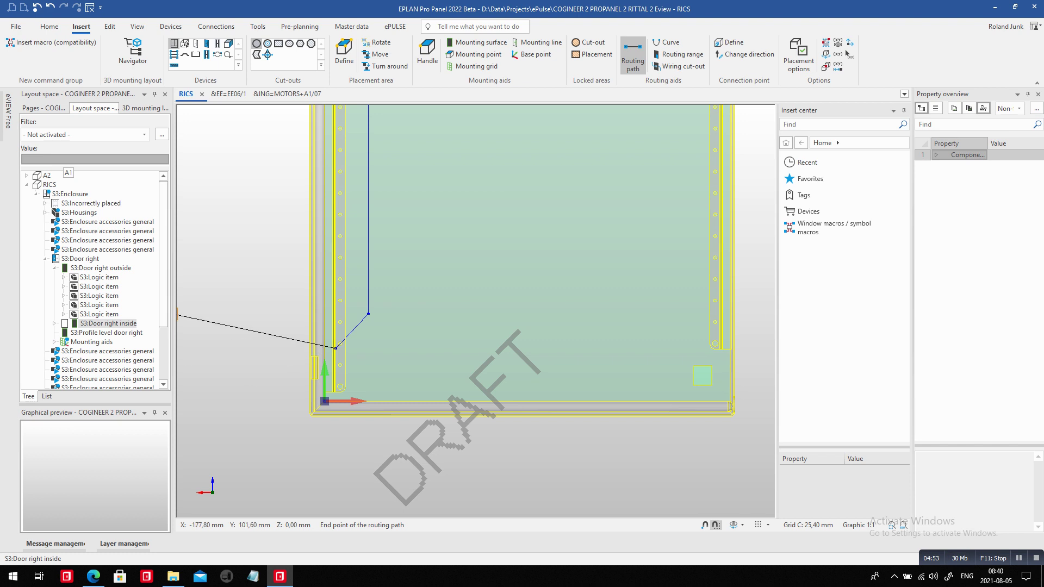
{"action": "left_click_drag", "start_coordinate": [163, 300], "coordinate": [164, 356]}
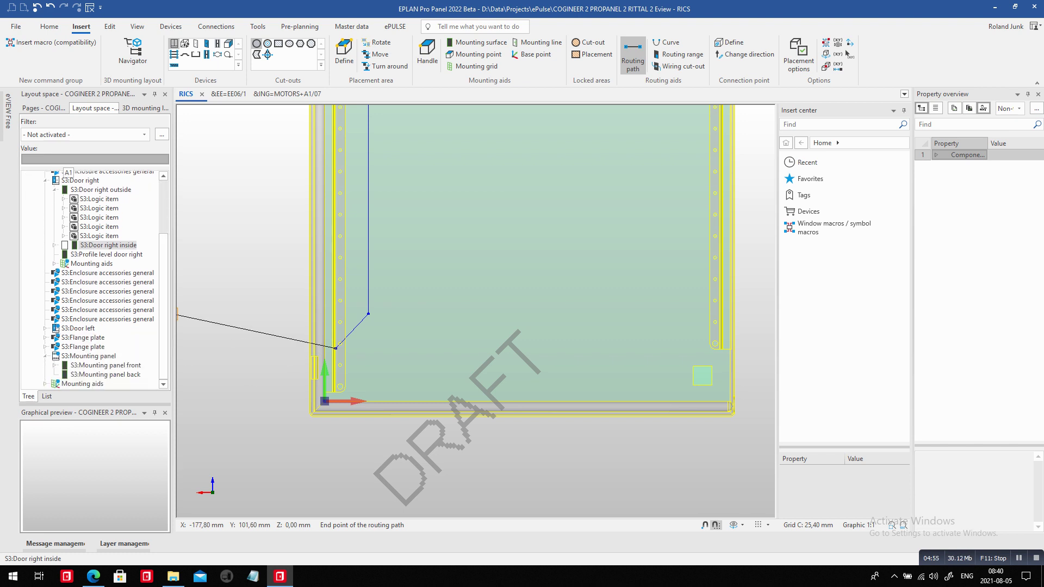
Show the mounting panel in the layout alongside the door
{"action": "right_click", "coordinate": [104, 356]}
{"action": "mouse_move", "coordinate": [163, 256]}
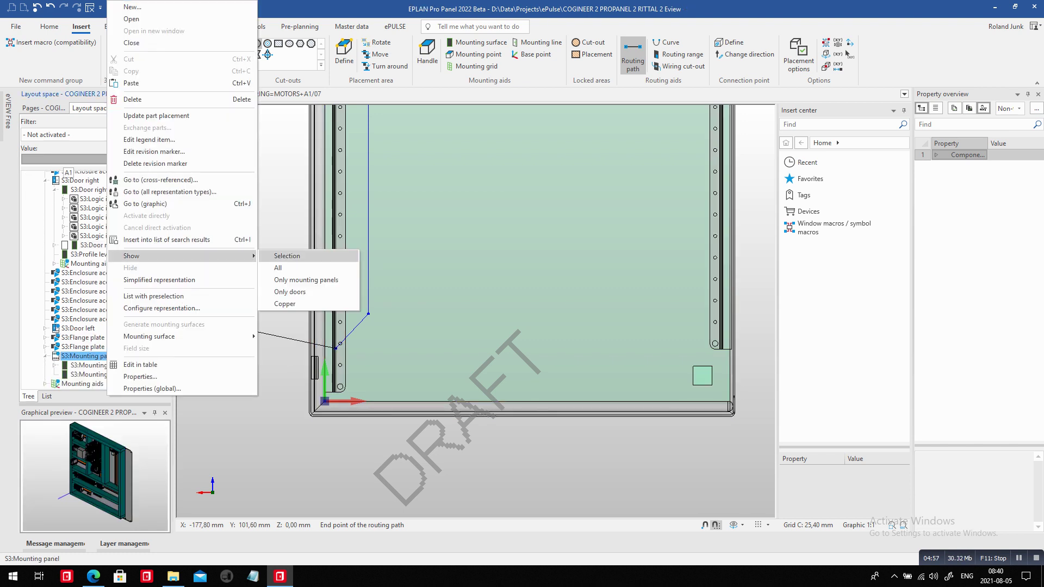
{"action": "left_click", "coordinate": [289, 257]}
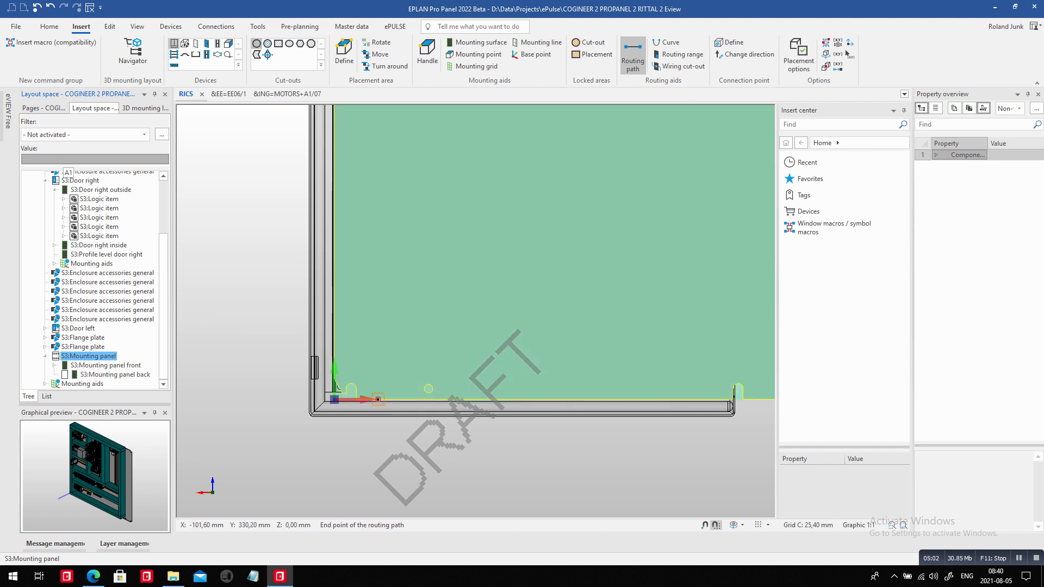
Rotate the 3D view to tilt the enclosure into a perspective view
{"action": "left_click", "coordinate": [137, 27]}
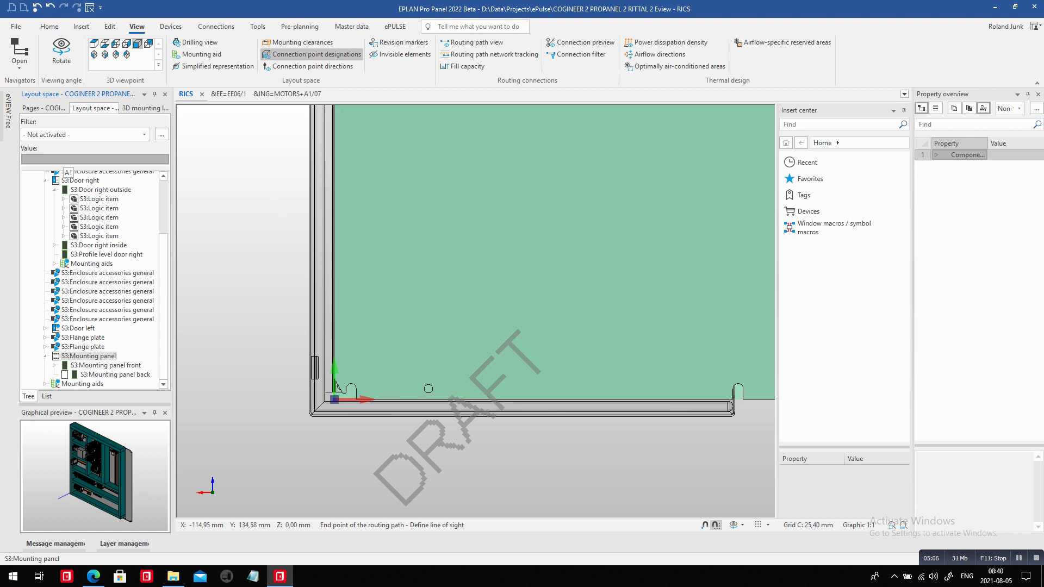
{"action": "left_click", "coordinate": [62, 52]}
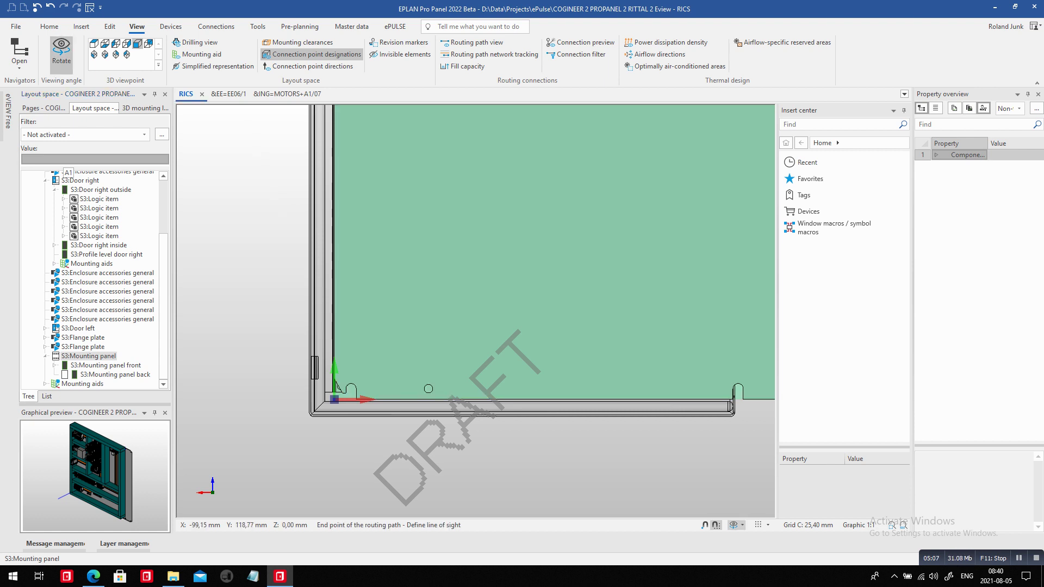
{"action": "left_click_drag", "start_coordinate": [435, 282], "coordinate": [522, 321]}
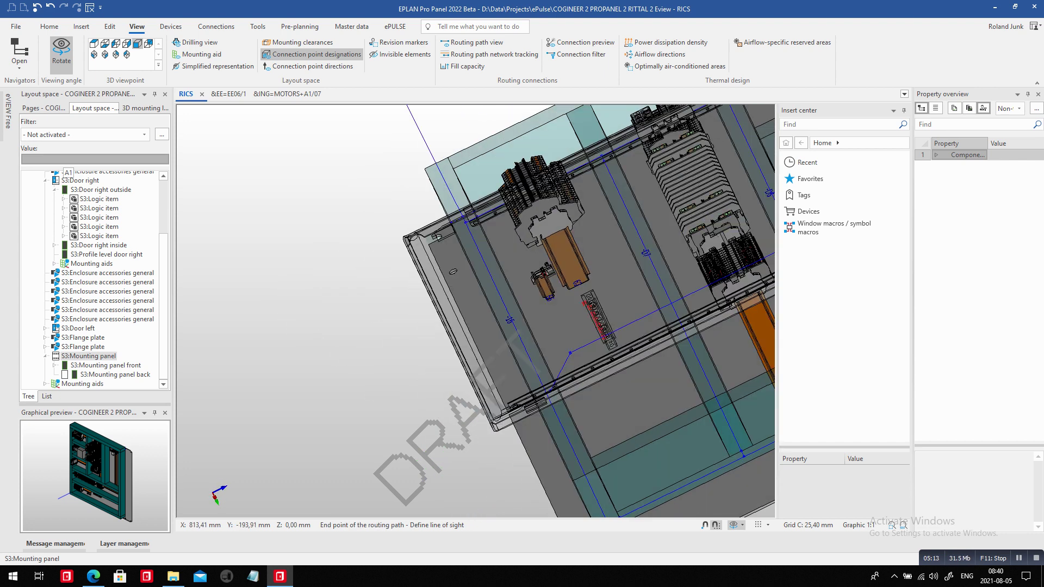
{"action": "scroll", "coordinate": [357, 261], "scroll_direction": "down", "scroll_amount": 3}
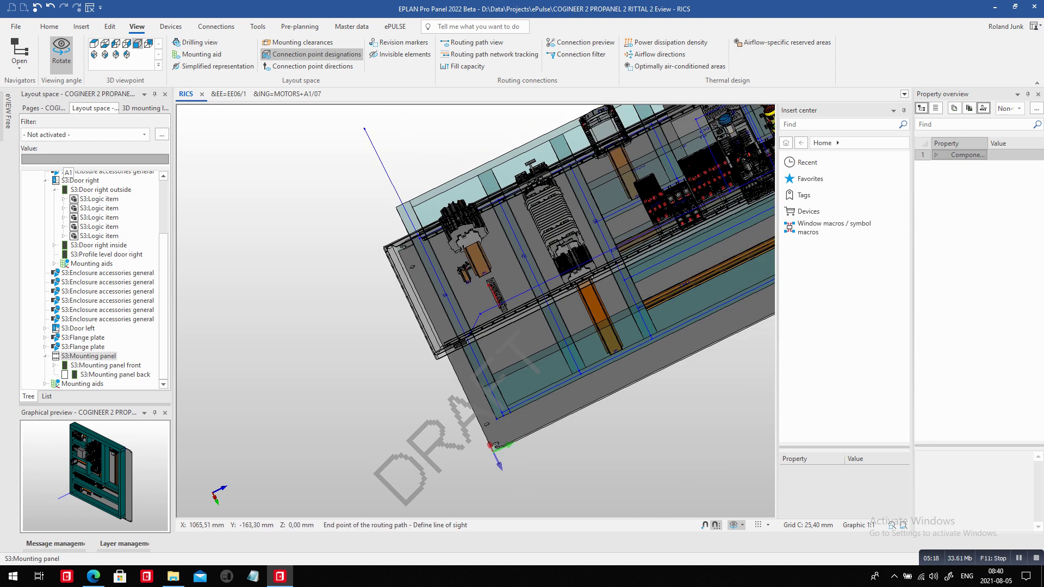
From an isometric front view, end the door routing path at the duct's connection point
{"action": "left_click", "coordinate": [126, 55]}
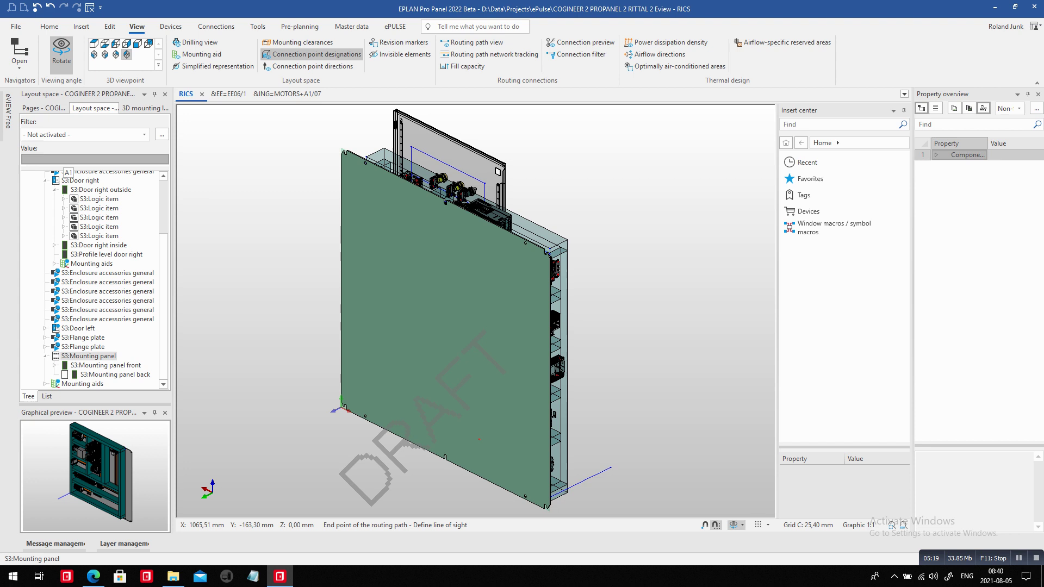
{"action": "left_click", "coordinate": [115, 55]}
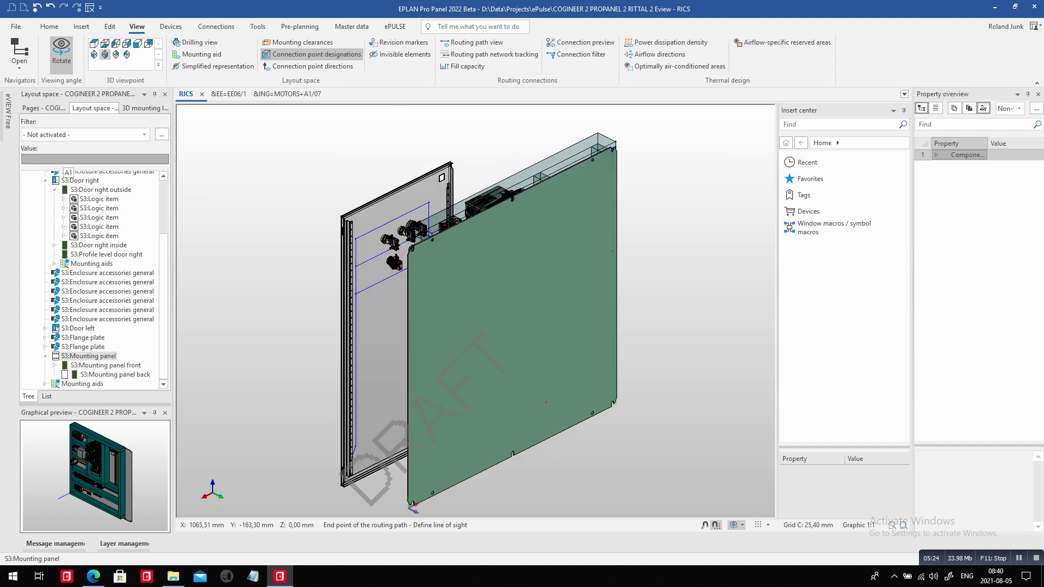
{"action": "left_click", "coordinate": [105, 54]}
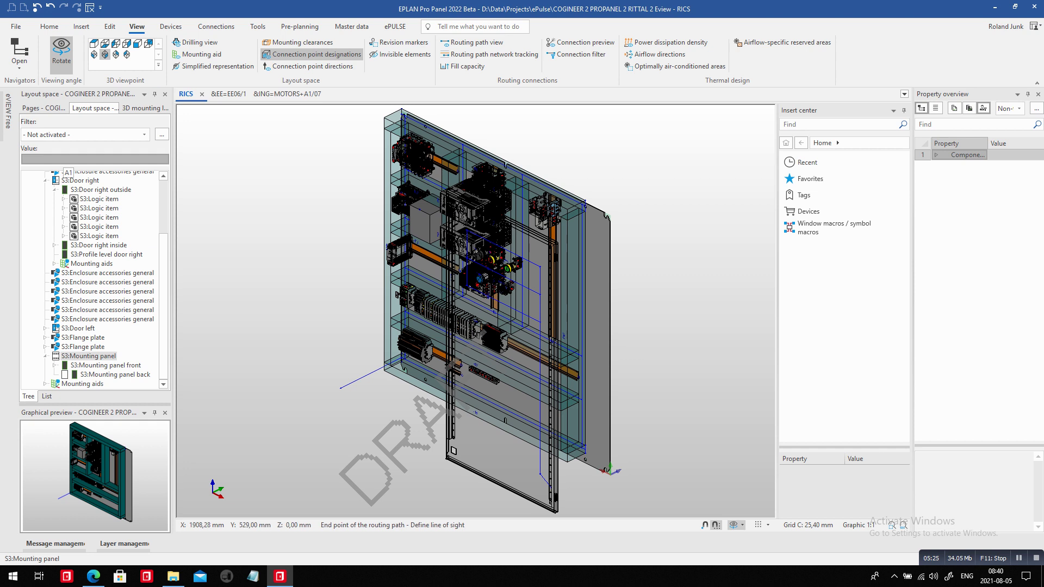
{"action": "key", "text": "Escape"}
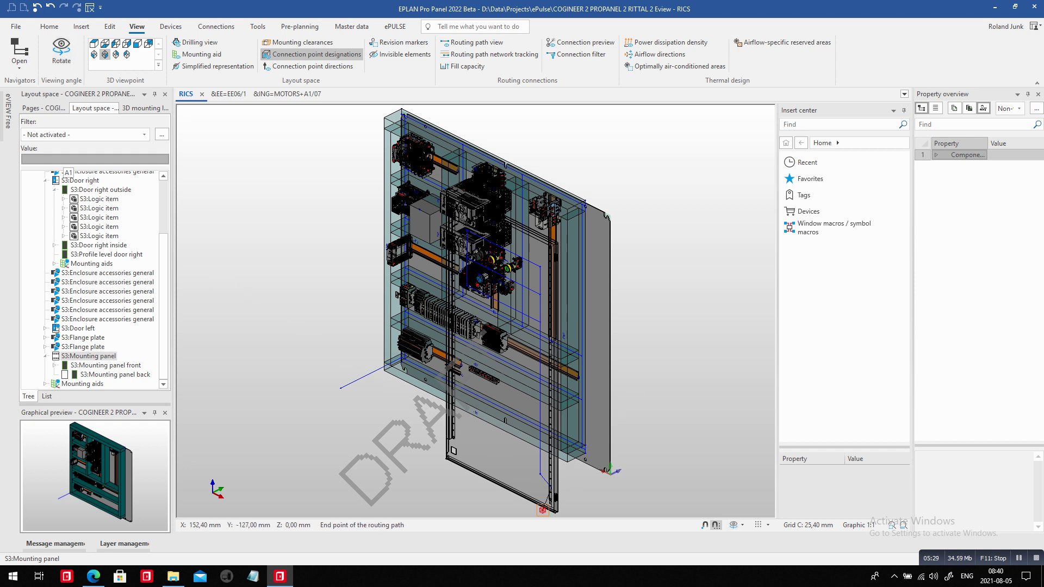
{"action": "scroll", "coordinate": [576, 492], "scroll_direction": "up", "scroll_amount": 8}
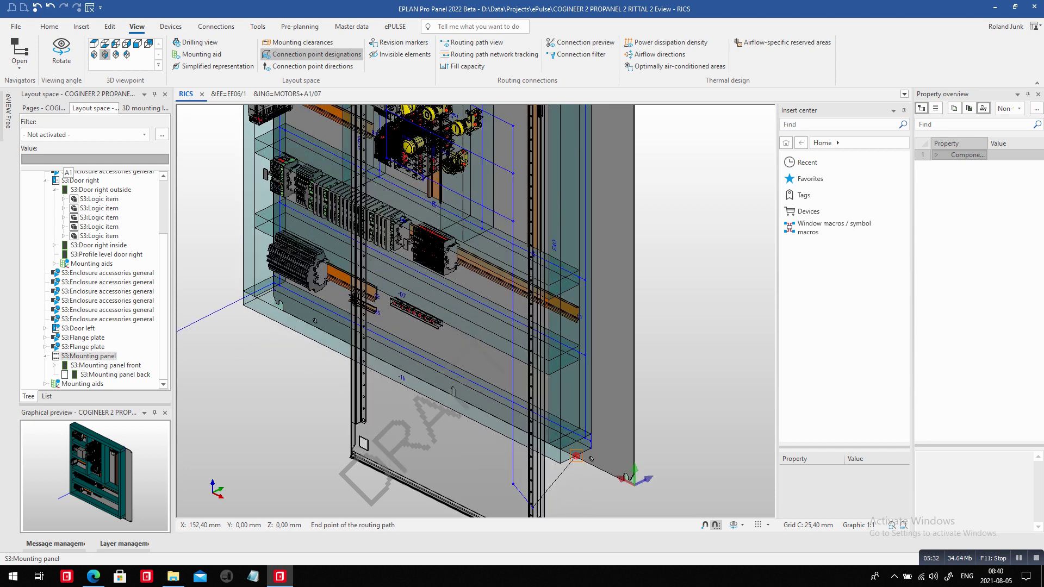
{"action": "scroll", "coordinate": [573, 452], "scroll_direction": "up", "scroll_amount": 2}
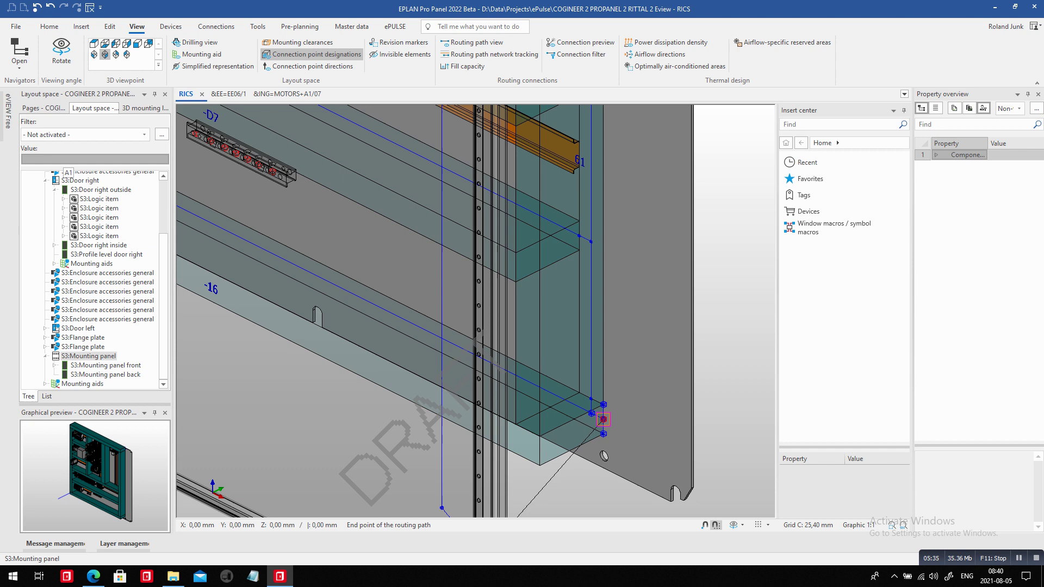
{"action": "left_click", "coordinate": [602, 419]}
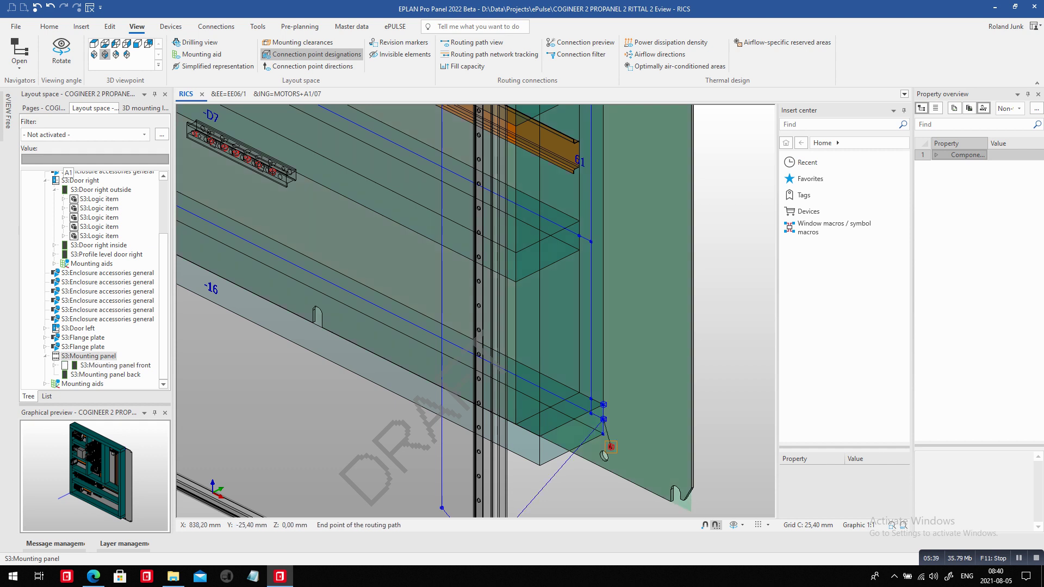
{"action": "key", "text": "Escape"}
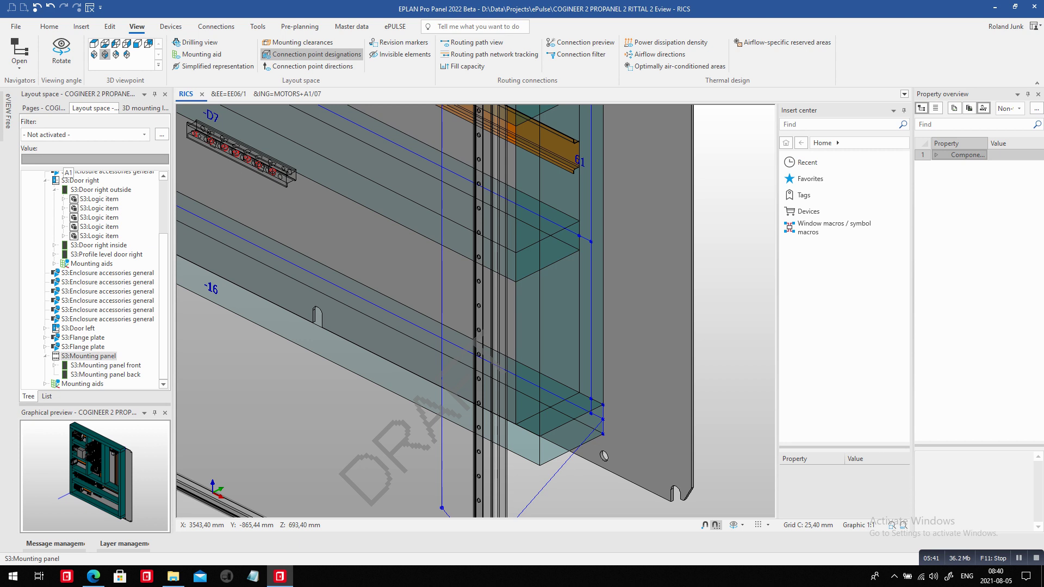
{"action": "scroll", "coordinate": [640, 334], "scroll_direction": "down", "scroll_amount": 1}
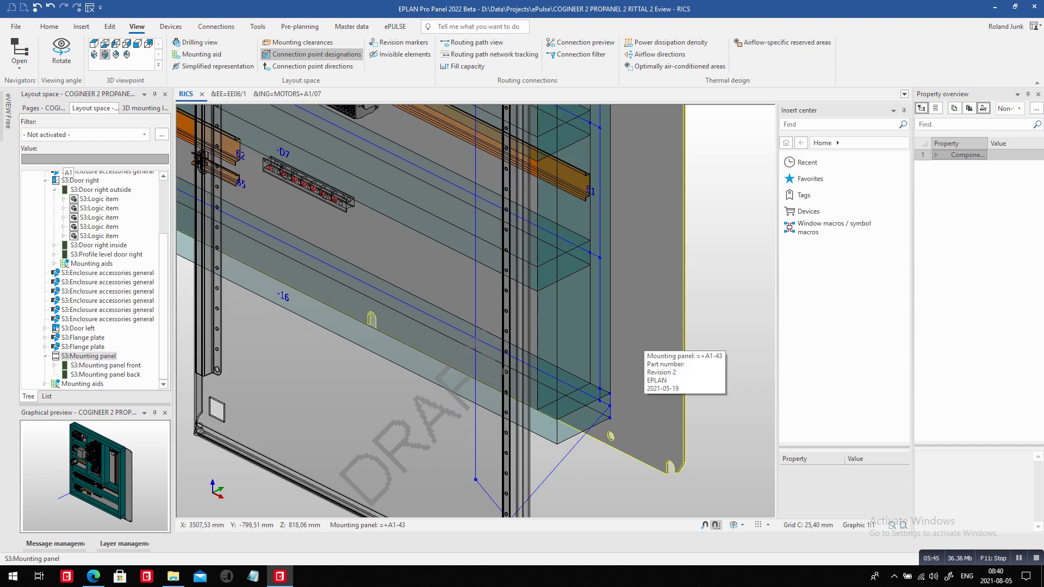
{"action": "scroll", "coordinate": [456, 462], "scroll_direction": "down", "scroll_amount": 1}
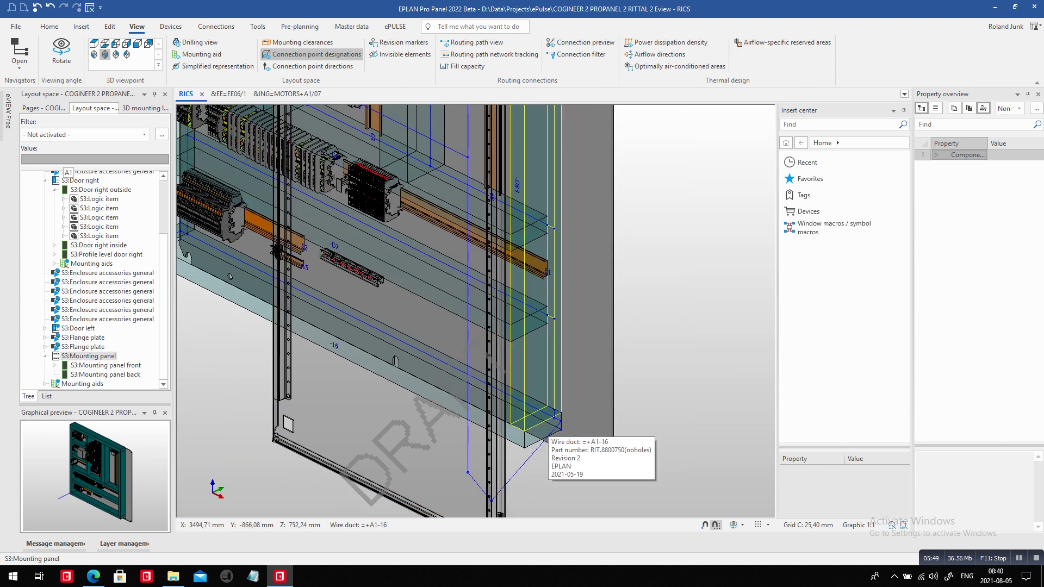
{"action": "scroll", "coordinate": [547, 438], "scroll_direction": "down", "scroll_amount": 1}
{"action": "scroll", "coordinate": [597, 422], "scroll_direction": "down", "scroll_amount": 1}
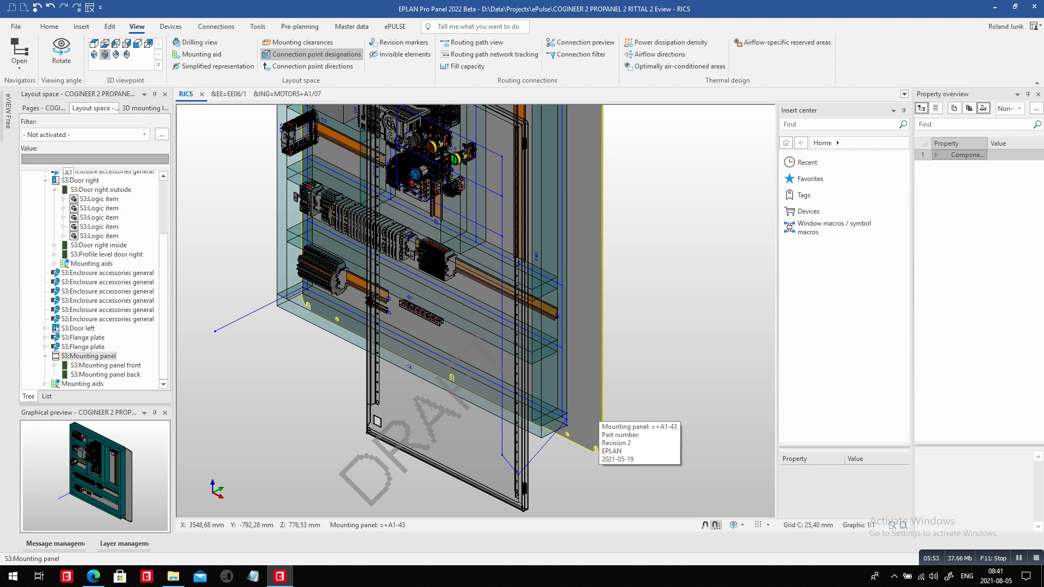
Select the mounting panel and bring up the Connections 3D routing commands
{"action": "left_click", "coordinate": [597, 423]}
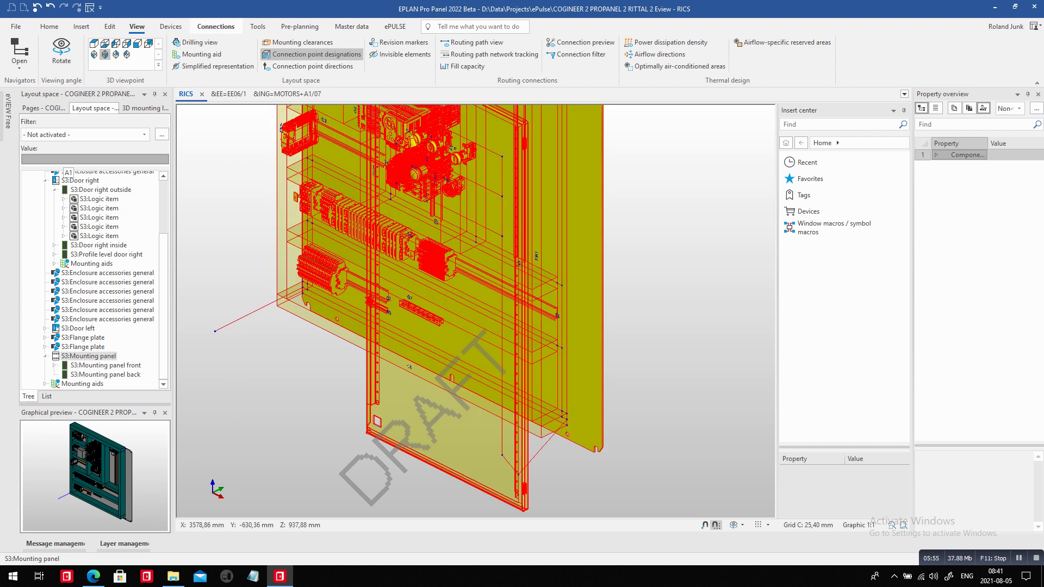
{"action": "left_click", "coordinate": [216, 27]}
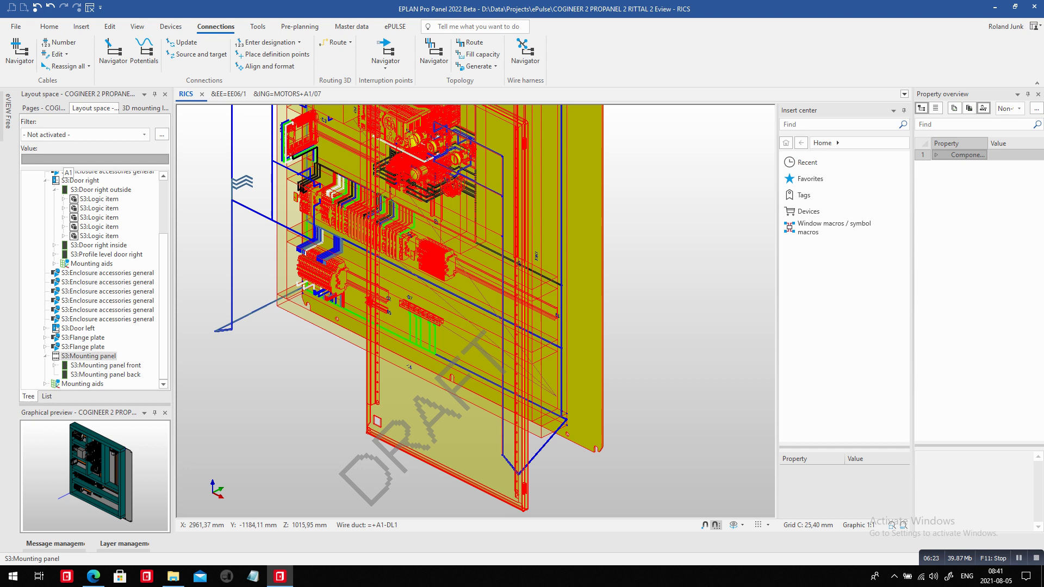
{"action": "scroll", "coordinate": [90, 280], "scroll_direction": "up", "scroll_amount": 3}
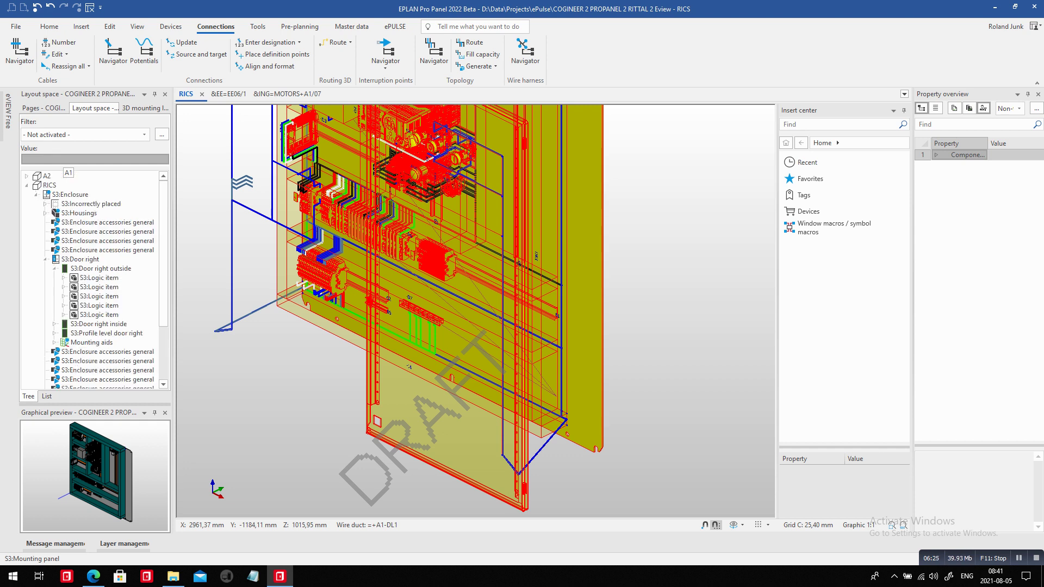
Show enclosure S3 in 3D and open the A1 internal connection wire list report
{"action": "double_click", "coordinate": [70, 195]}
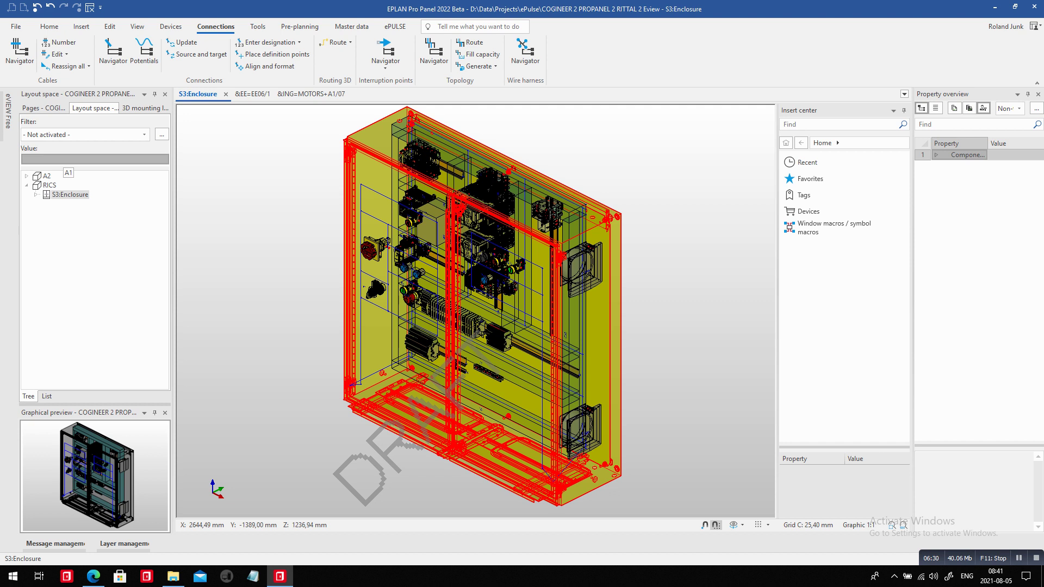
{"action": "left_click", "coordinate": [44, 108]}
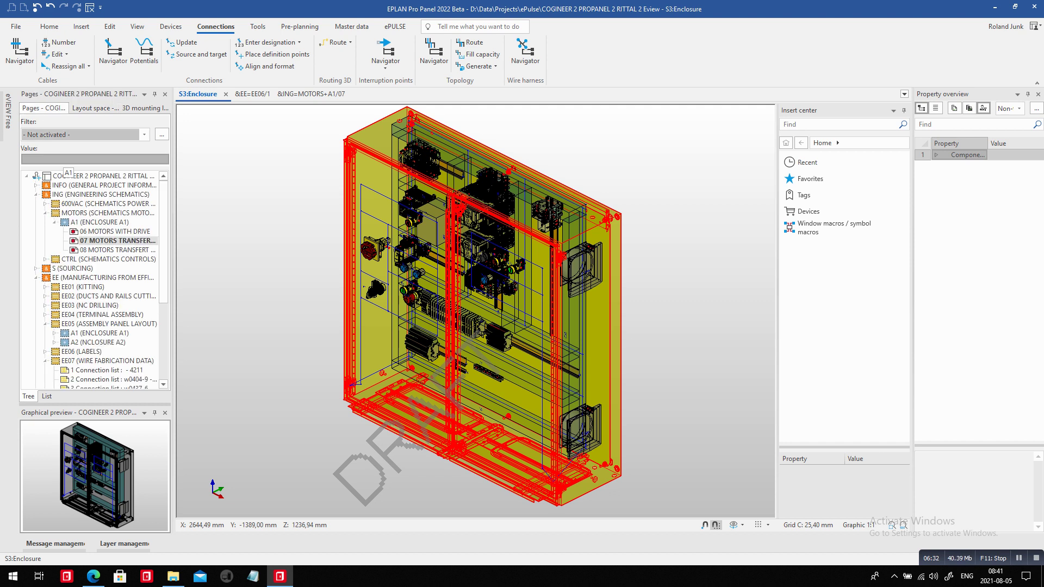
{"action": "scroll", "coordinate": [68, 174], "scroll_direction": "down", "scroll_amount": 5}
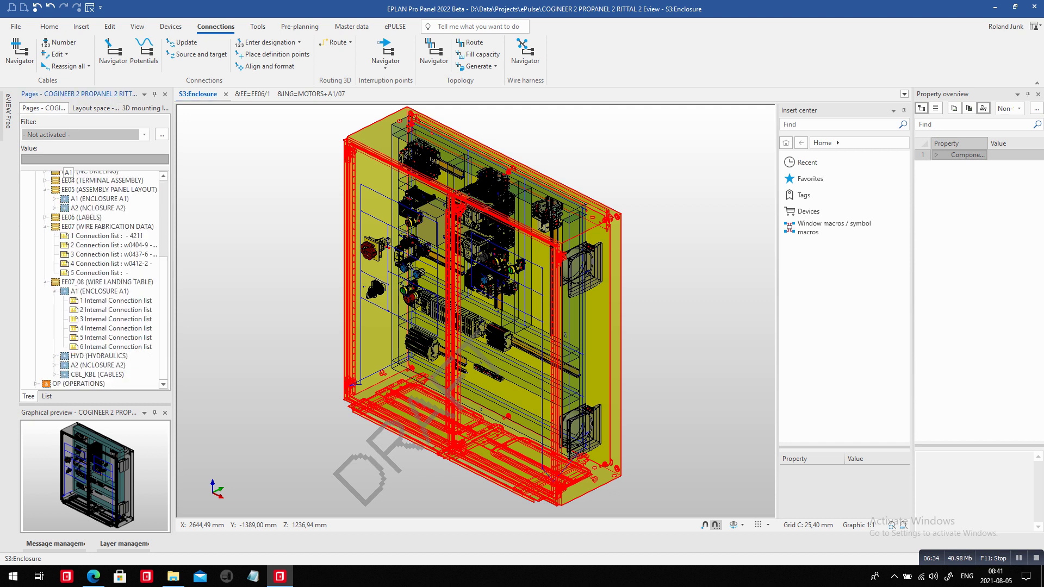
{"action": "double_click", "coordinate": [116, 301]}
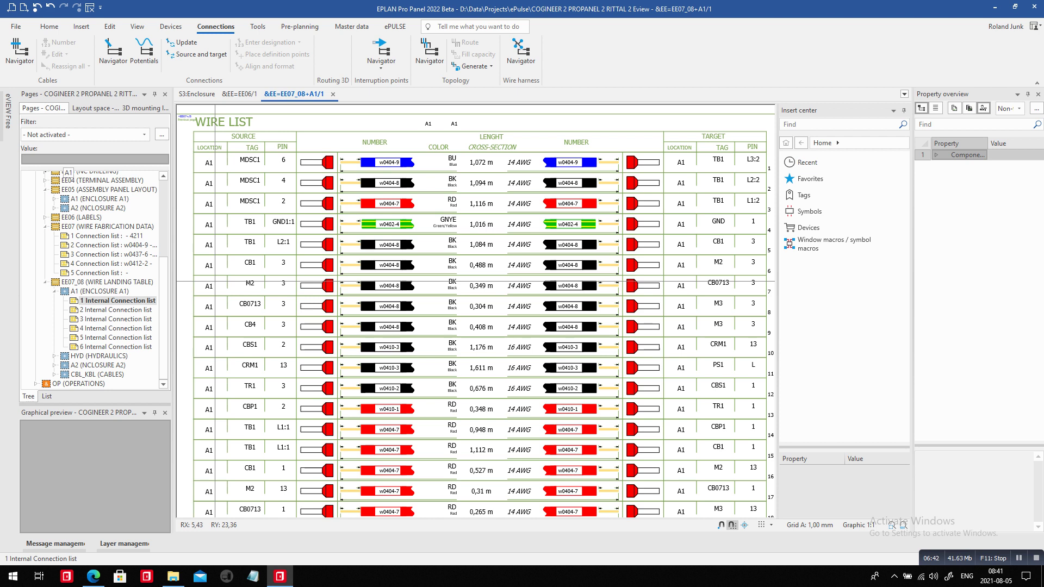
Select the project root, bring up the report commands, then switch to the Edge browser
{"action": "left_click", "coordinate": [163, 206]}
{"action": "left_click", "coordinate": [103, 176]}
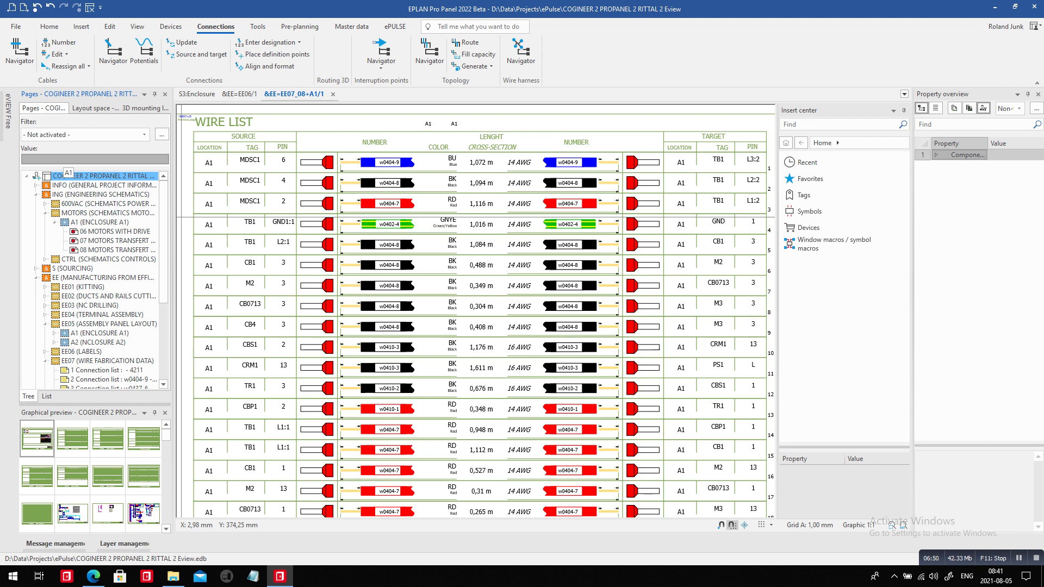
{"action": "left_click", "coordinate": [258, 26]}
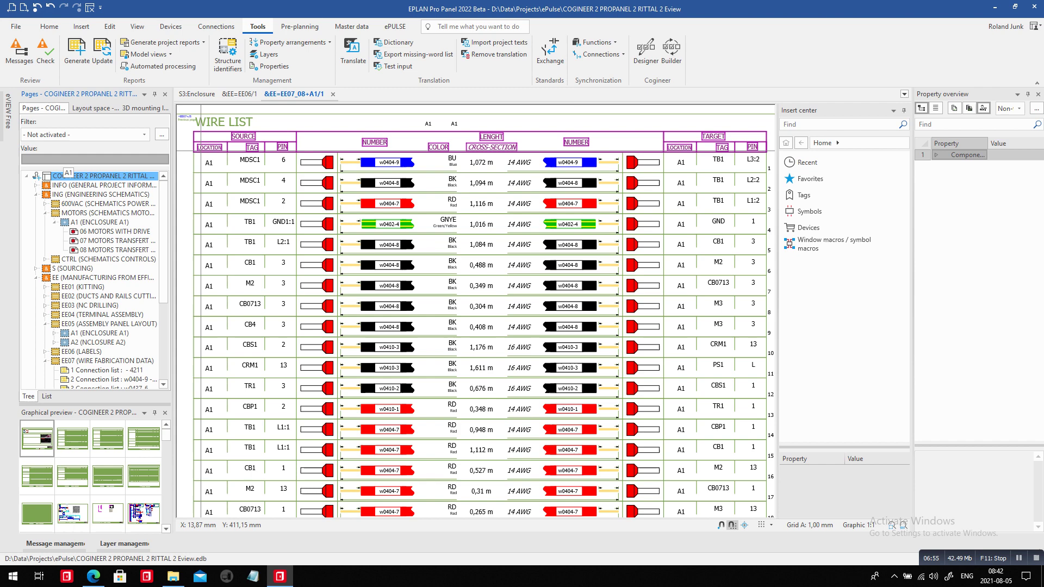
{"action": "key", "text": "alt+Tab"}
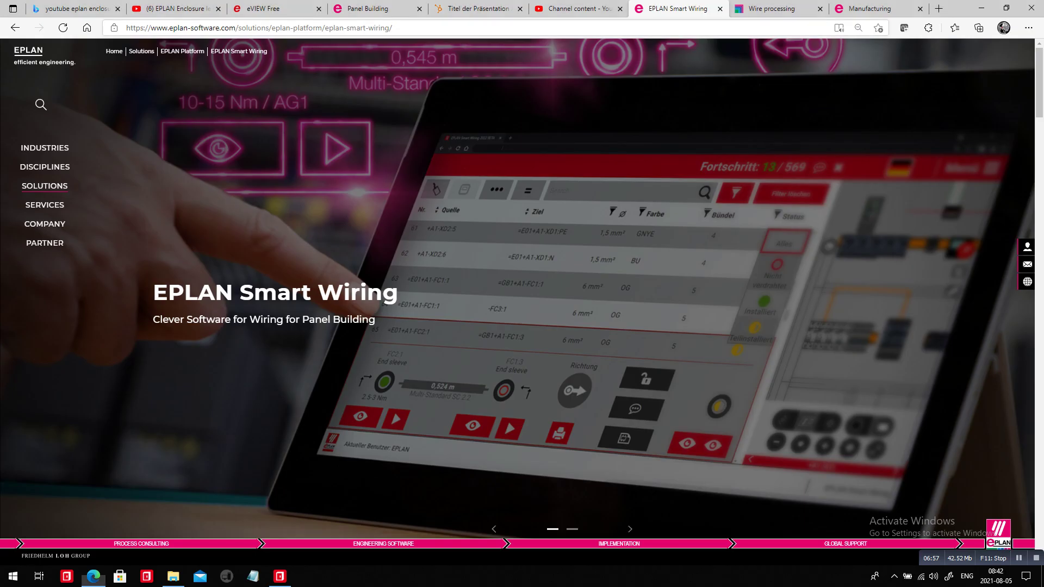
Show Rittal's Wire processing page and scroll to Crimping machines L8, R8 E and RC
{"action": "left_click", "coordinate": [776, 9]}
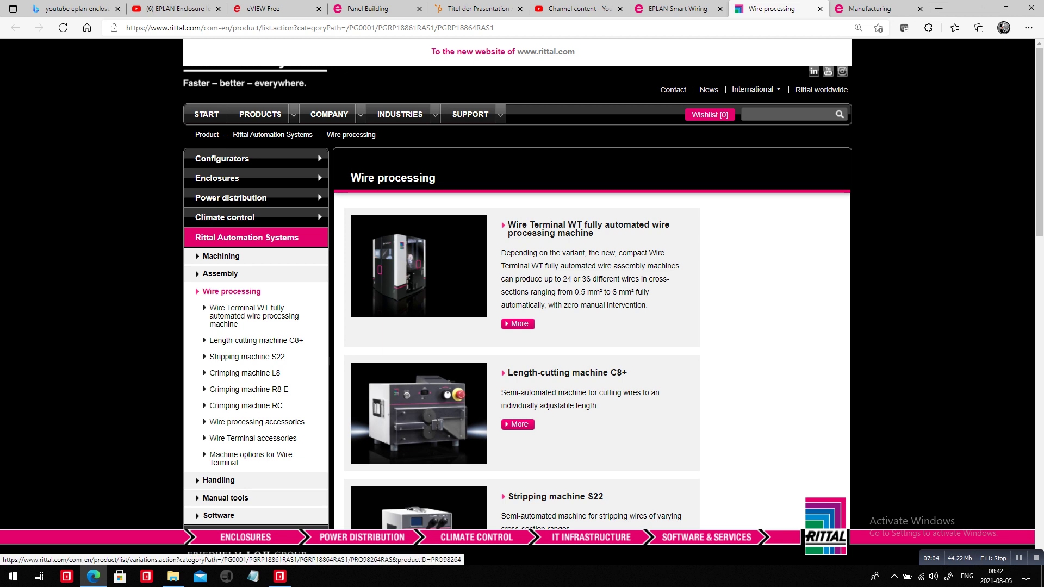
{"action": "scroll", "coordinate": [517, 311], "scroll_direction": "down", "scroll_amount": 4}
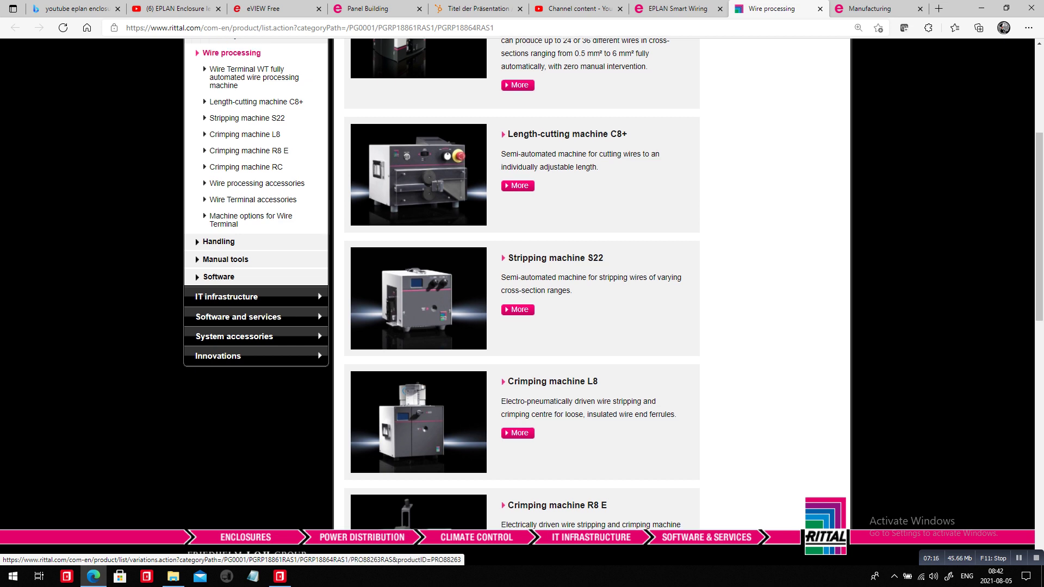
{"action": "scroll", "coordinate": [518, 310], "scroll_direction": "down", "scroll_amount": 4}
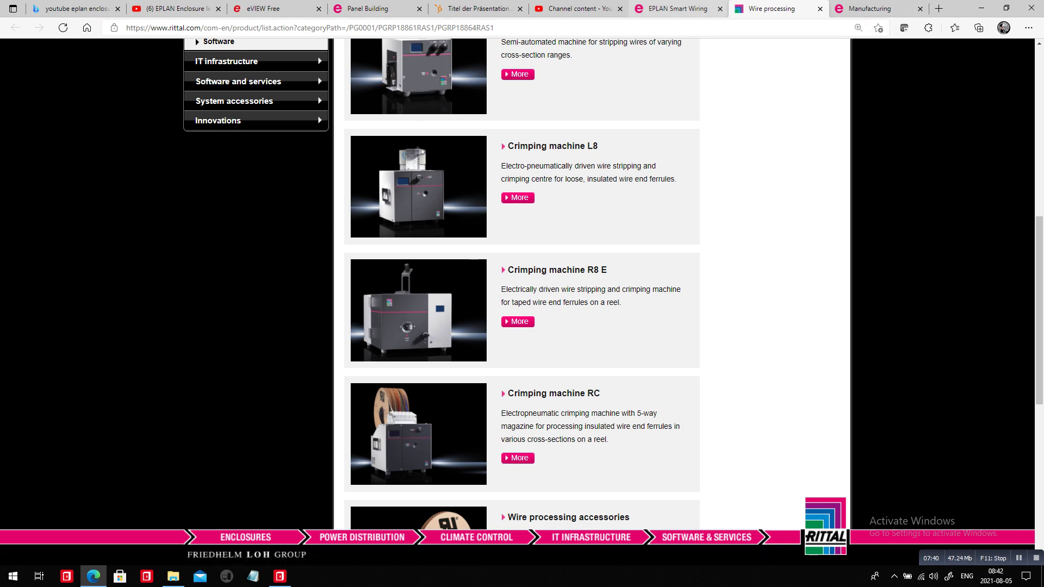
{"action": "left_click", "coordinate": [678, 9]}
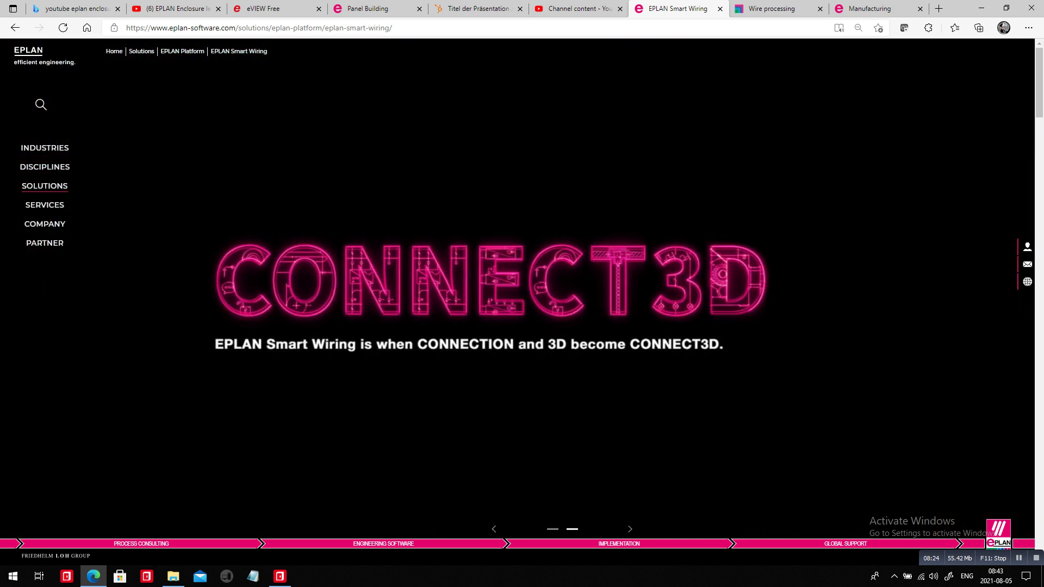
{"action": "left_click", "coordinate": [772, 9]}
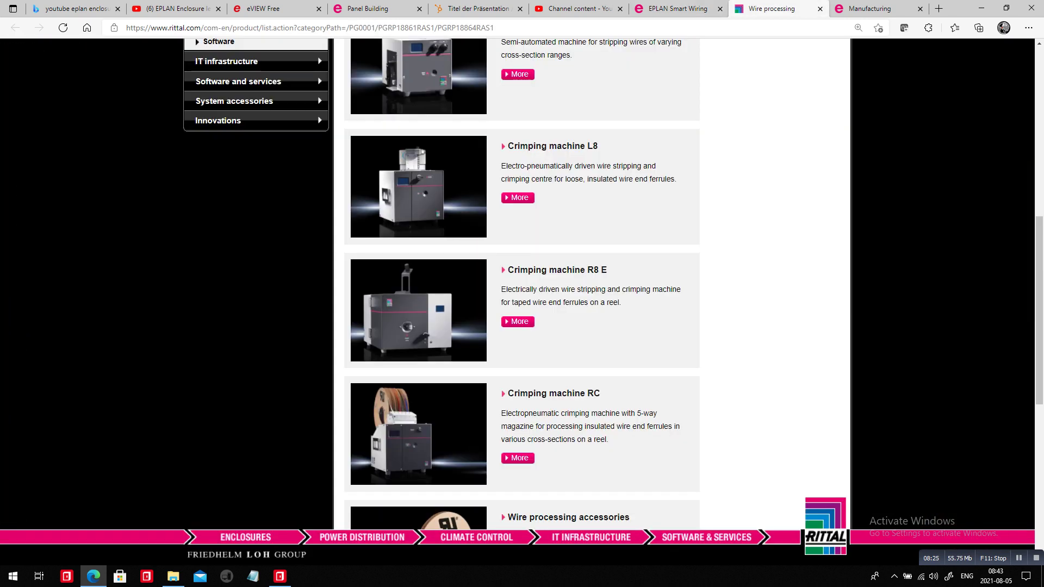